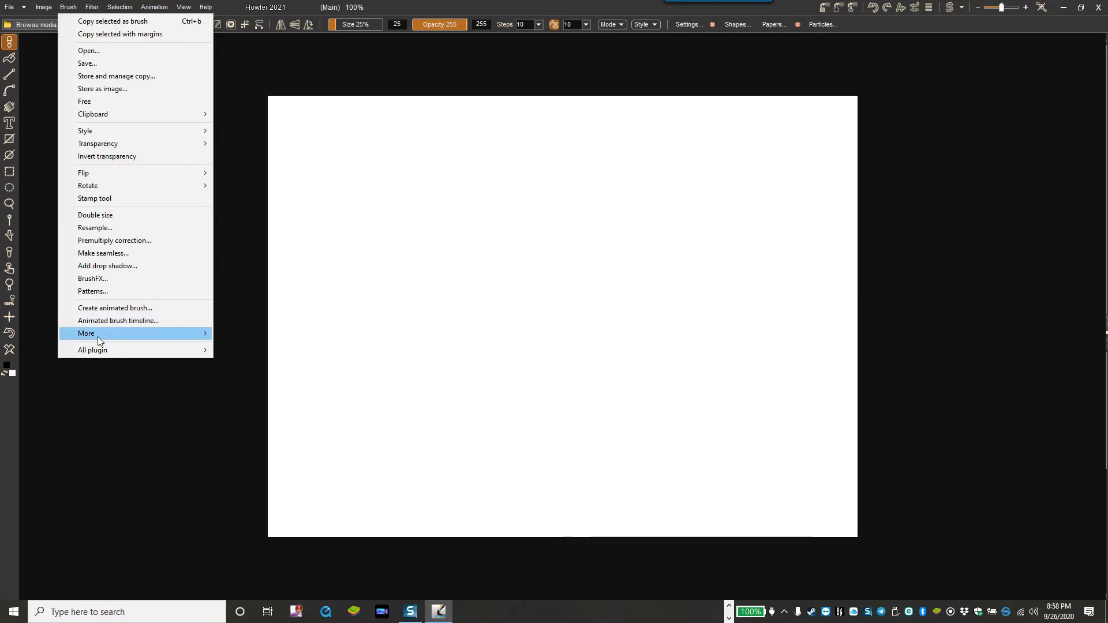
# Show the Brush menu's More submenu with the animated-brush and load sequence commands
pyautogui.moveTo(98, 337)
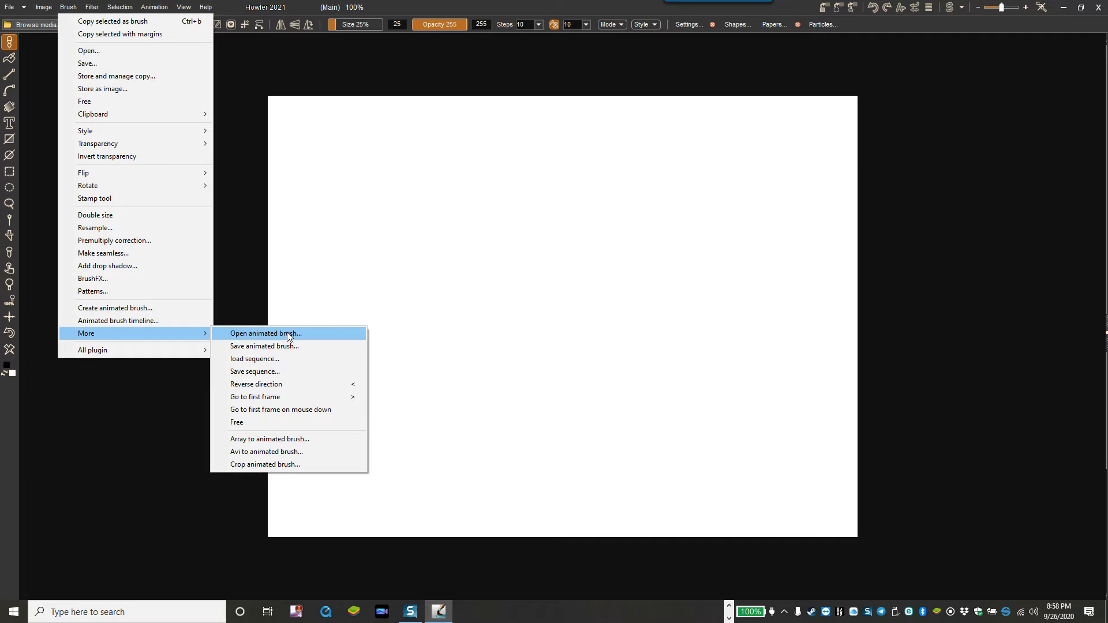
# In the sequence loader, browse through 2020-September and animsequence to animbrush\can-o-worms
pyautogui.click(254, 359)
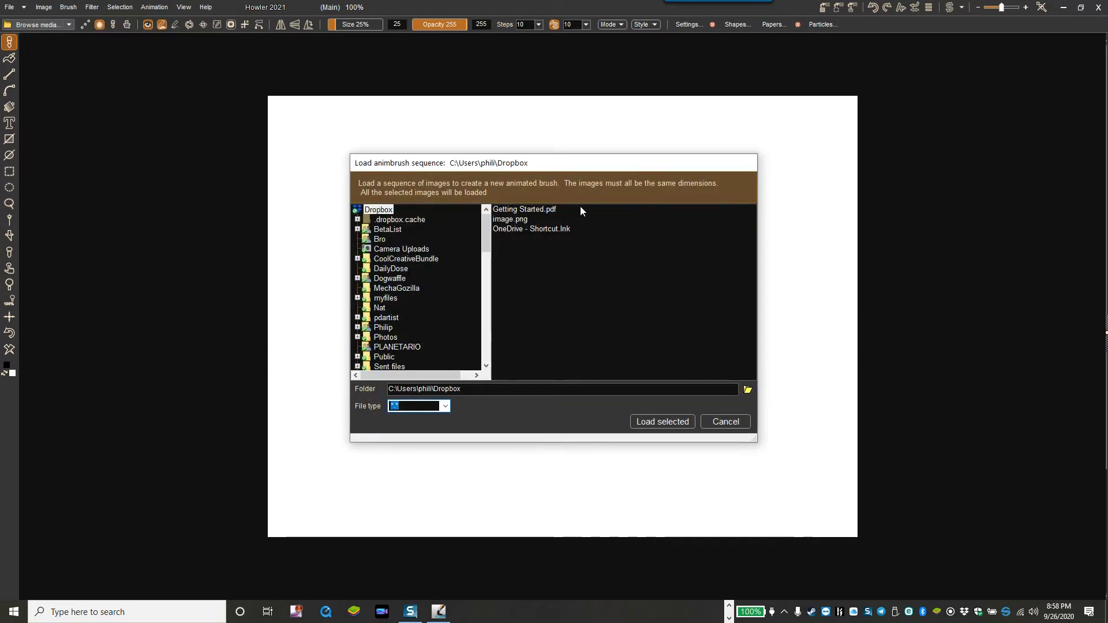
pyautogui.click(356, 213)
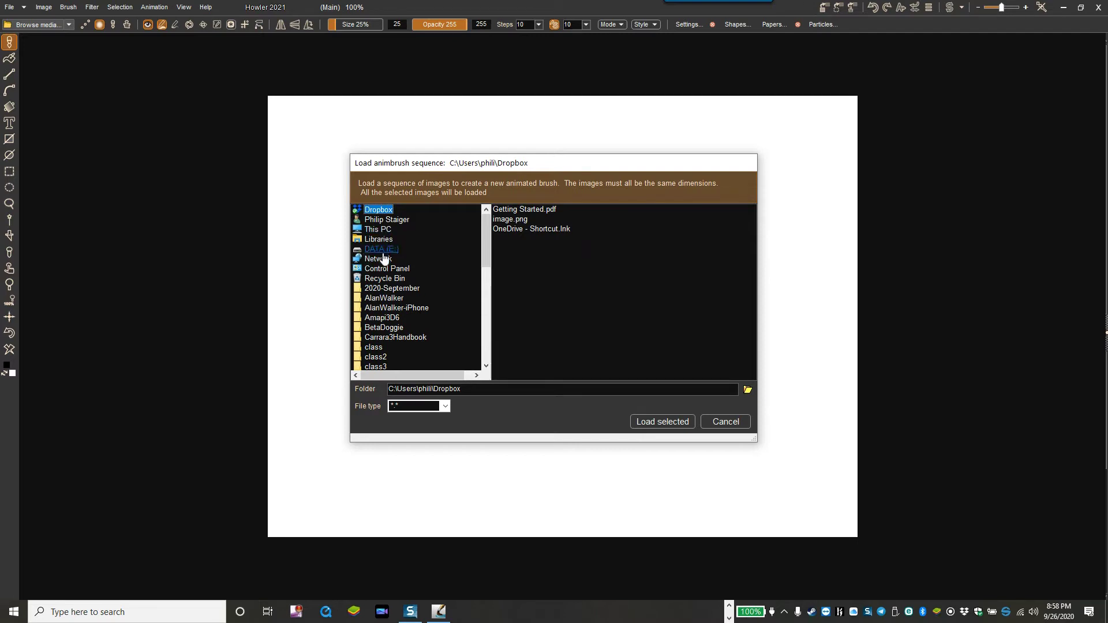
pyautogui.click(380, 290)
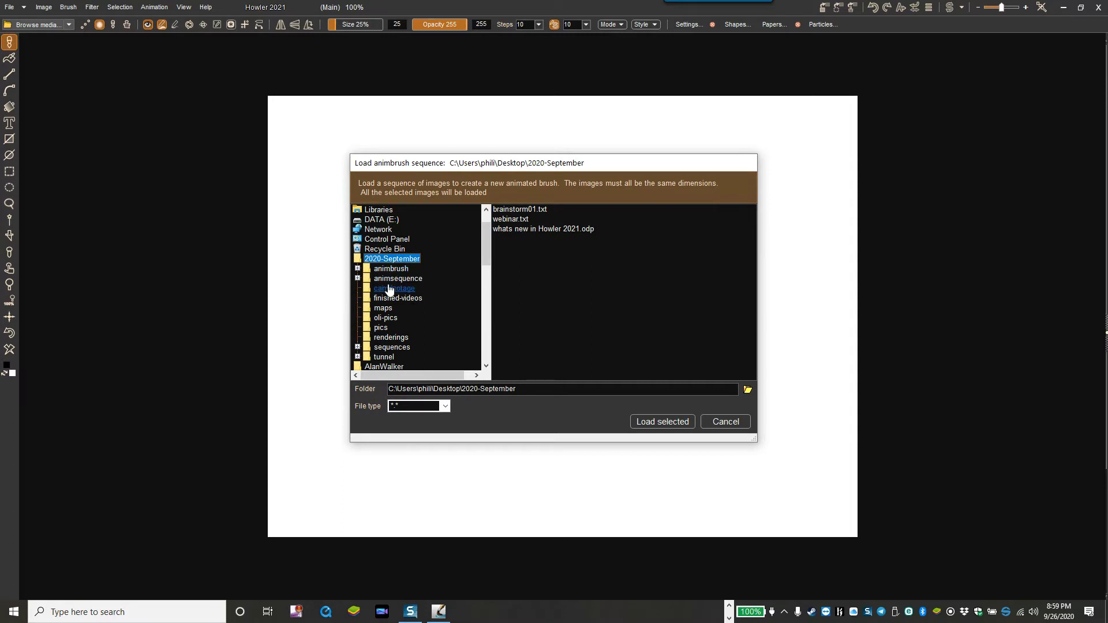
pyautogui.click(390, 282)
pyautogui.click(391, 269)
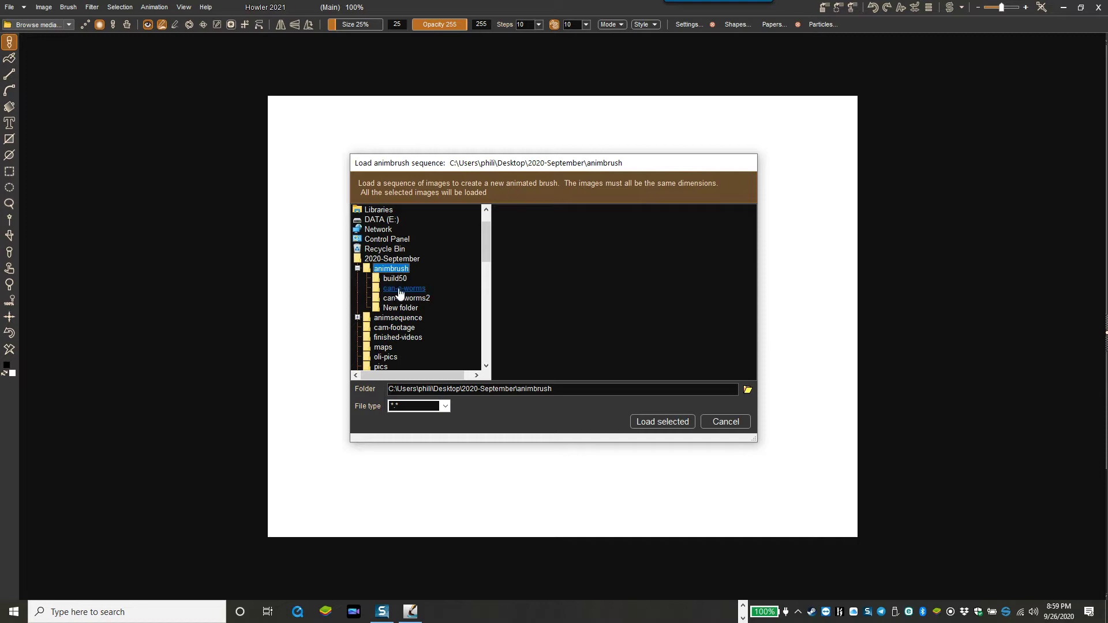
pyautogui.click(390, 293)
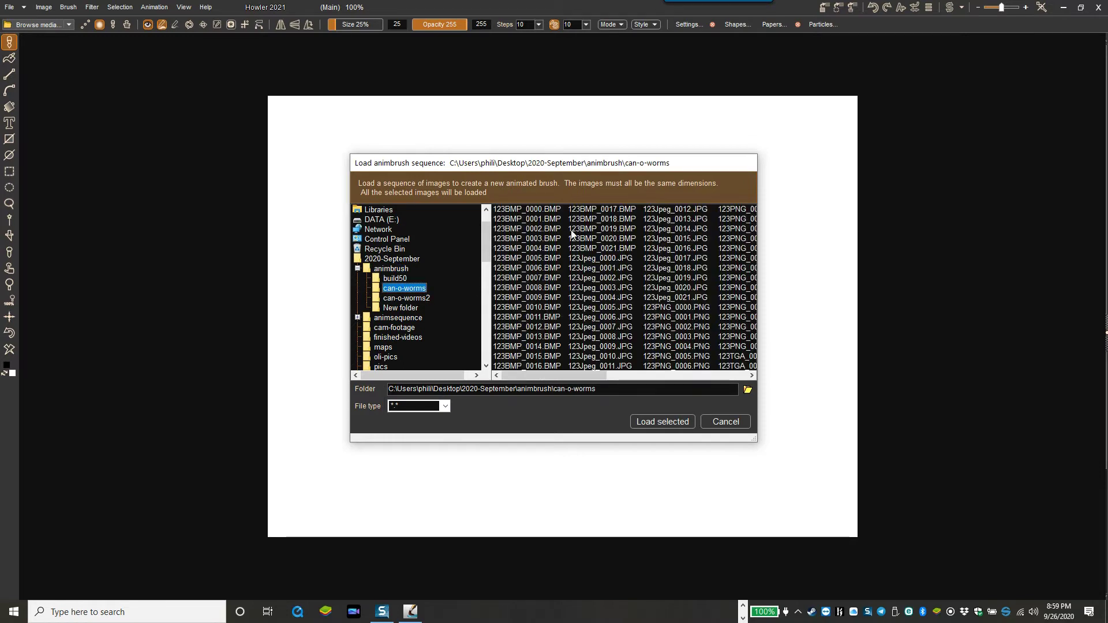
# Filter to *.bmp, select all 22 frames 123BMP_0000–0021, and load them as the brush
pyautogui.click(529, 211)
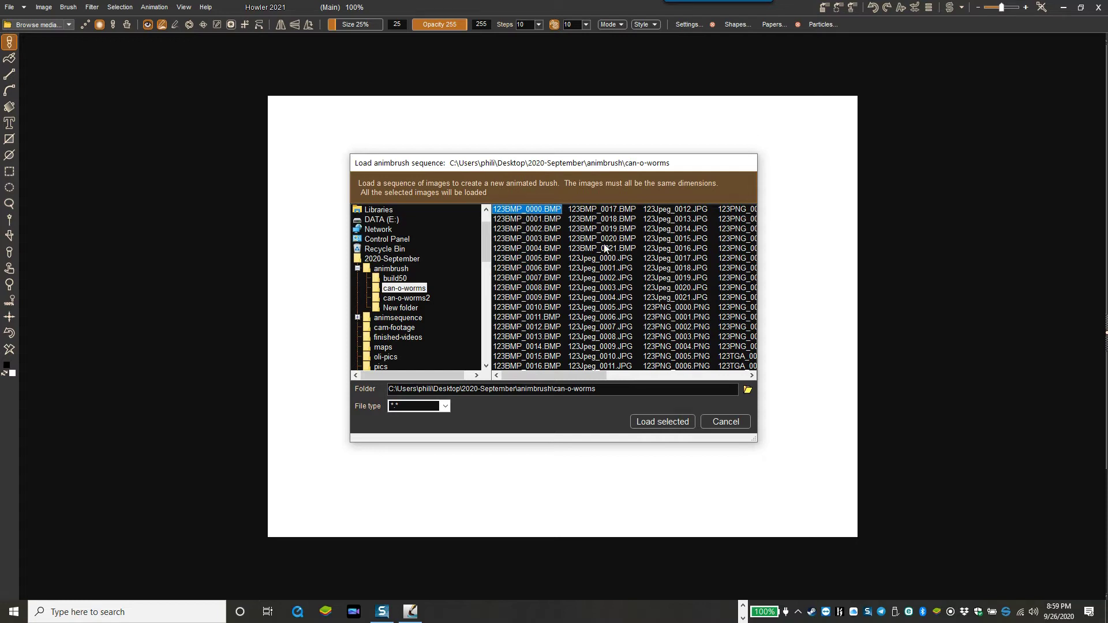
pyautogui.keyDown('shift'); pyautogui.click(621, 251); pyautogui.keyUp('shift')
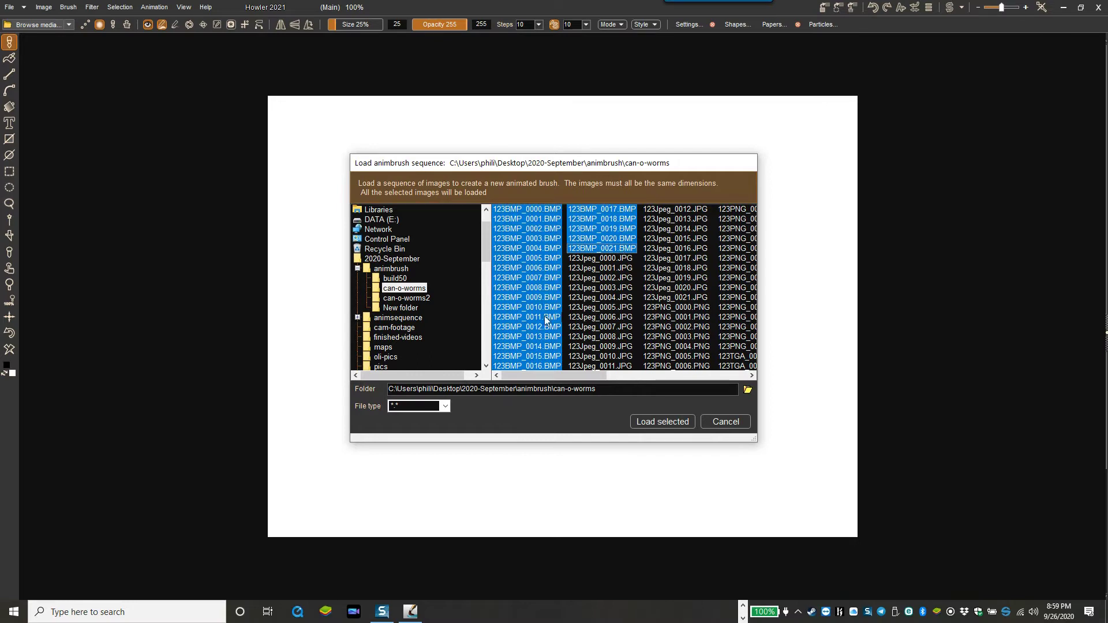
pyautogui.click(446, 406)
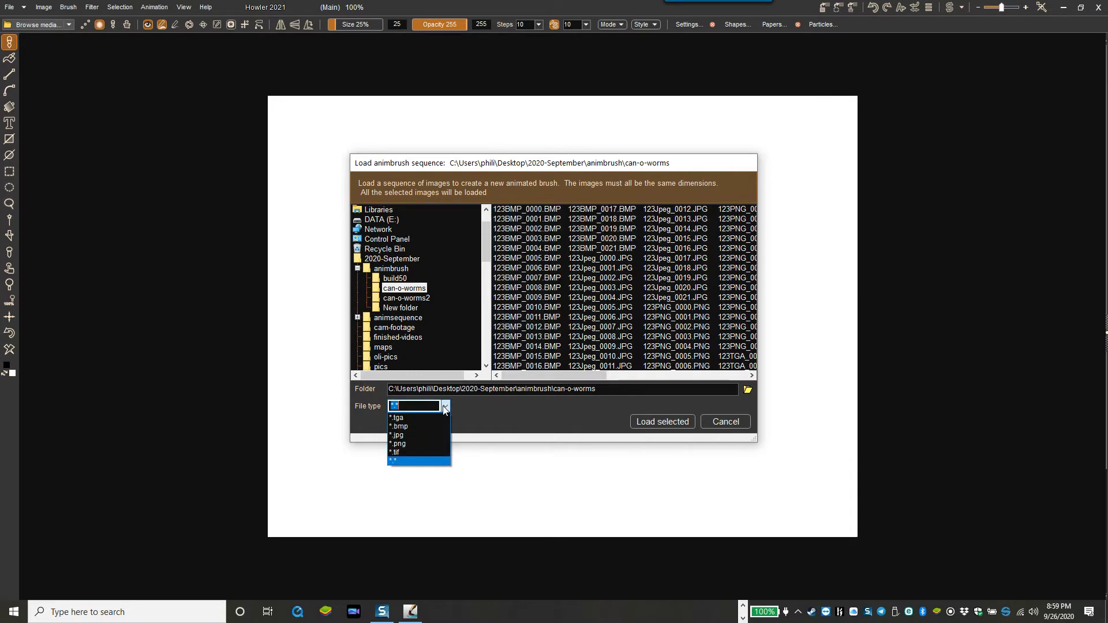
pyautogui.click(404, 427)
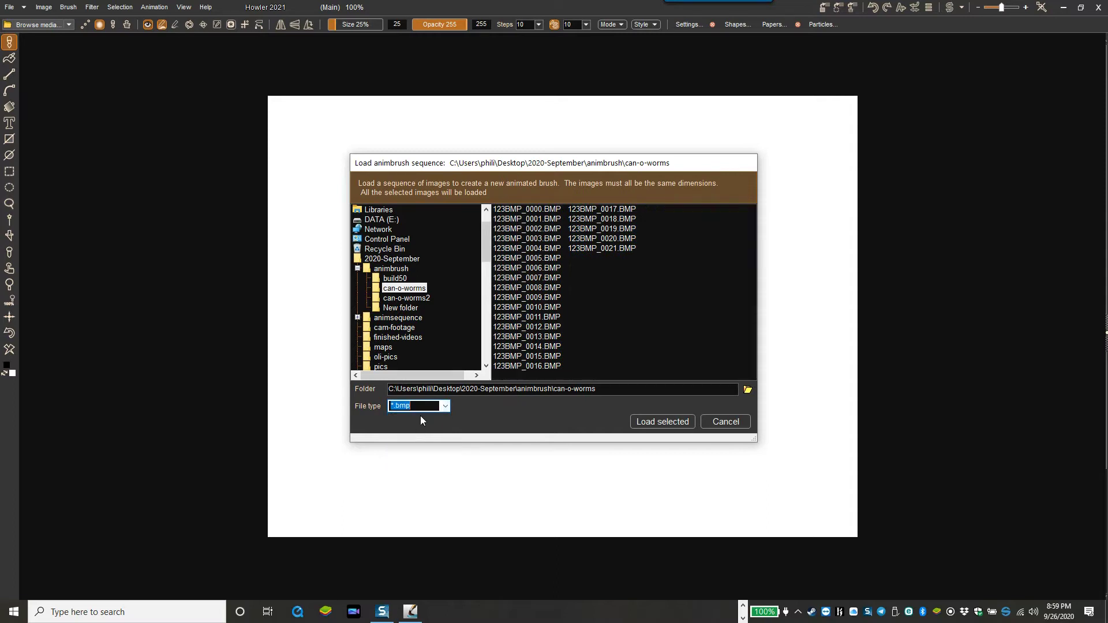
pyautogui.click(540, 210)
pyautogui.keyDown('shift'); pyautogui.click(613, 252); pyautogui.keyUp('shift')
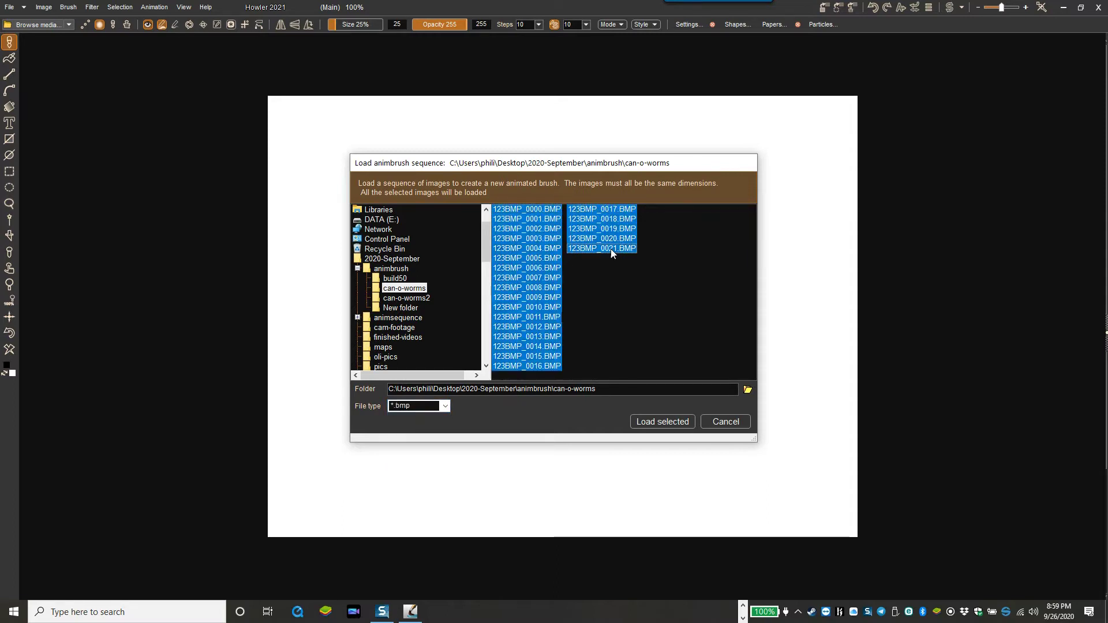
pyautogui.click(668, 421)
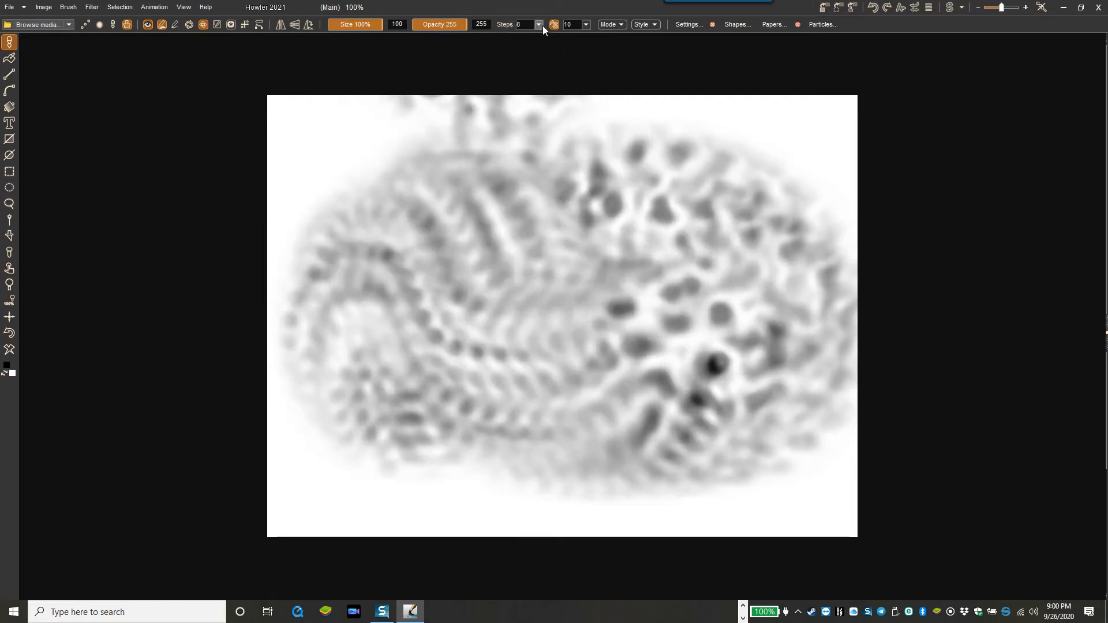
# Set brush Steps to 4 and paint swirling worm strokes across the canvas
pyautogui.click(538, 25)
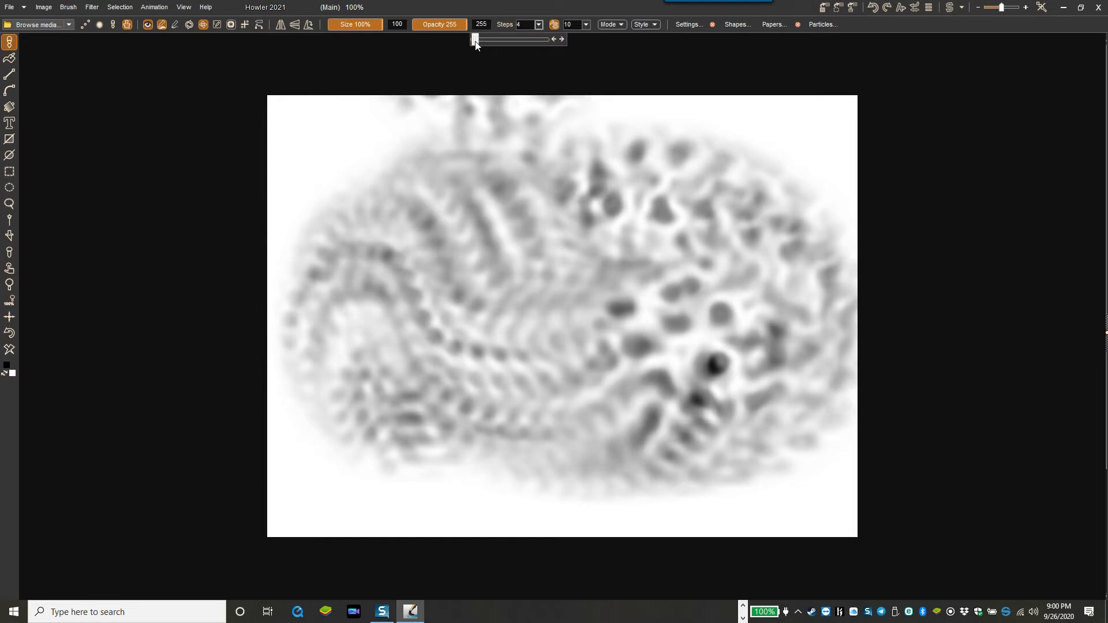
pyautogui.moveTo(369, 185)
pyautogui.mouseDown()
pyautogui.moveTo(413, 292)
pyautogui.moveTo(549, 353)
pyautogui.moveTo(664, 334)
pyautogui.moveTo(440, 250)
pyautogui.moveTo(443, 294)
pyautogui.moveTo(566, 234)
pyautogui.moveTo(601, 246)
pyautogui.moveTo(633, 317)
pyautogui.moveTo(581, 296)
pyautogui.moveTo(462, 202)
pyautogui.moveTo(445, 278)
pyautogui.moveTo(520, 280)
pyautogui.moveTo(545, 254)
pyautogui.moveTo(641, 228)
pyautogui.mouseUp()
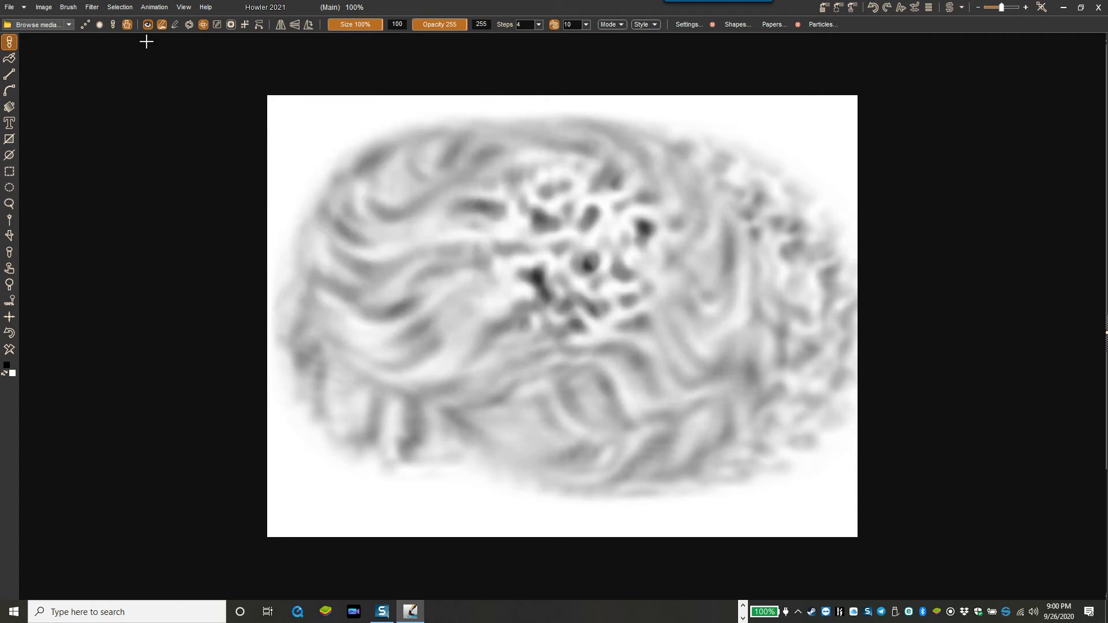
pyautogui.click(65, 7)
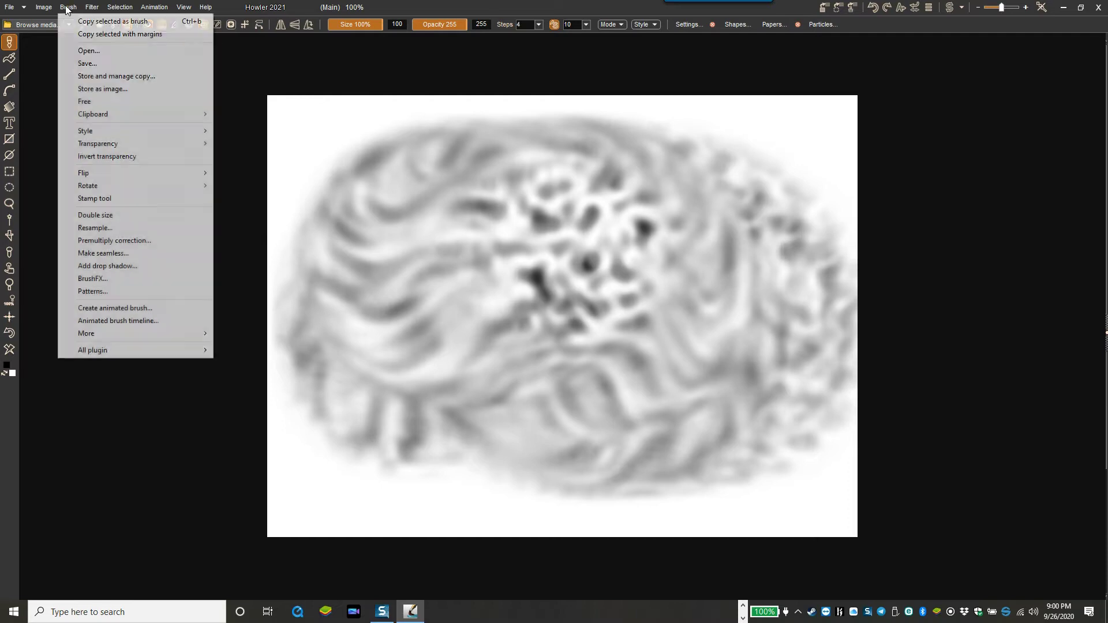
# Open Store and manage copy, show the worm brush filmstrip, move the panel left, and repaint the centre
pyautogui.click(112, 76)
pyautogui.moveTo(108, 109); pyautogui.dragTo(182, 71)
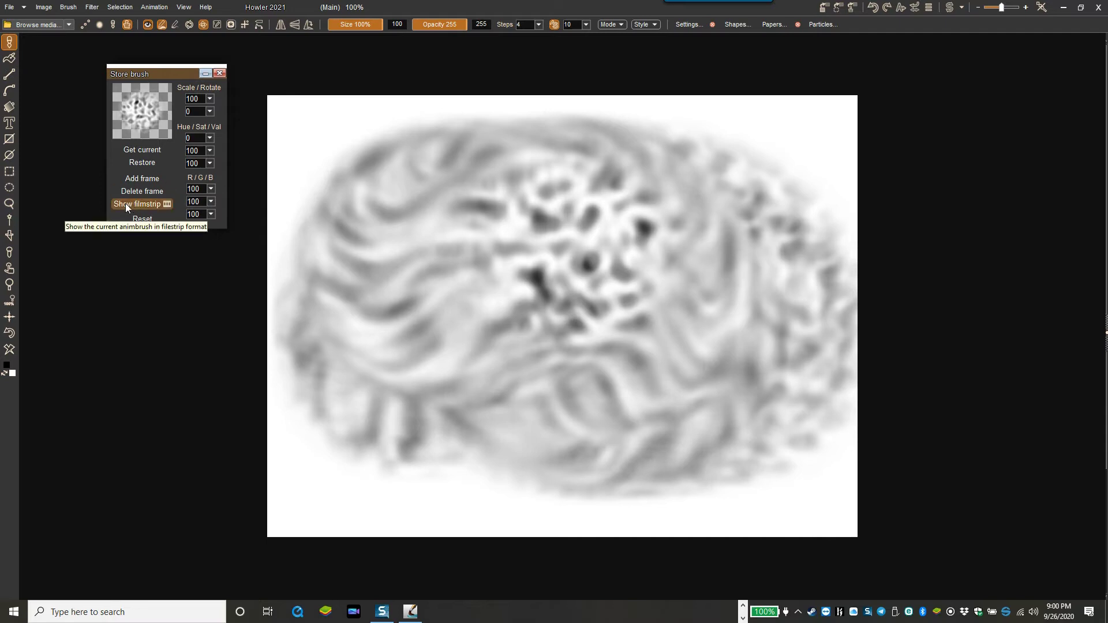
pyautogui.click(141, 203)
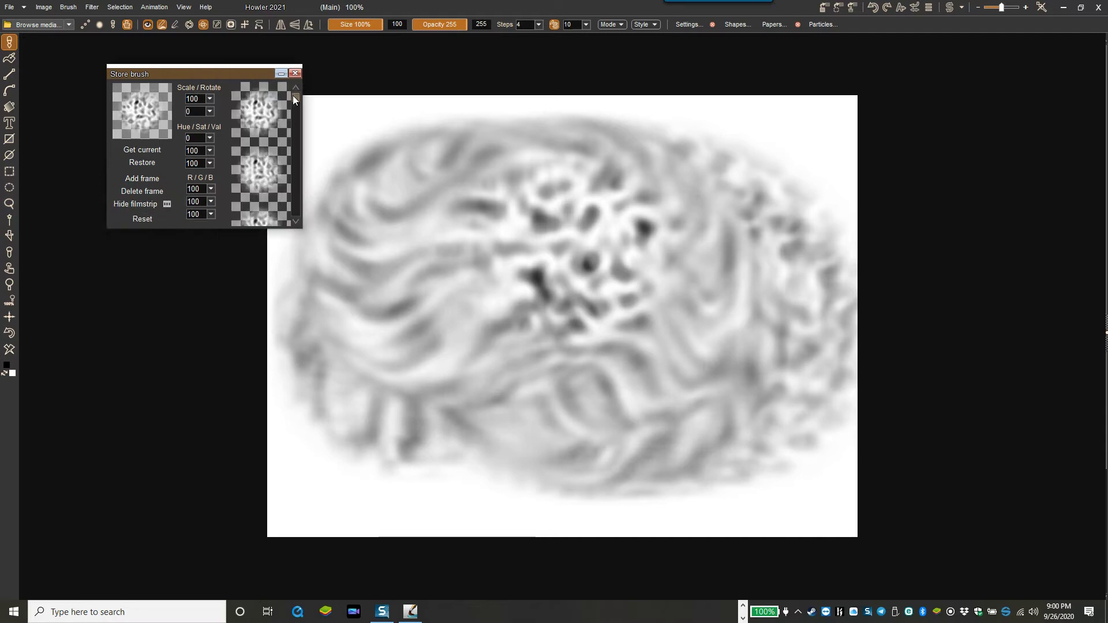
pyautogui.moveTo(293, 95)
pyautogui.mouseDown()
pyautogui.moveTo(293, 213)
pyautogui.moveTo(293, 93)
pyautogui.mouseUp()
pyautogui.moveTo(389, 119)
pyautogui.mouseDown()
pyautogui.moveTo(539, 327)
pyautogui.moveTo(509, 242)
pyautogui.moveTo(572, 356)
pyautogui.moveTo(564, 317)
pyautogui.moveTo(634, 325)
pyautogui.moveTo(445, 309)
pyautogui.moveTo(644, 331)
pyautogui.moveTo(616, 267)
pyautogui.moveTo(479, 262)
pyautogui.moveTo(428, 238)
pyautogui.moveTo(410, 185)
pyautogui.moveTo(334, 121)
pyautogui.mouseUp()
pyautogui.moveTo(217, 72)
pyautogui.mouseDown()
pyautogui.moveTo(171, 104)
pyautogui.moveTo(152, 95)
pyautogui.mouseUp()
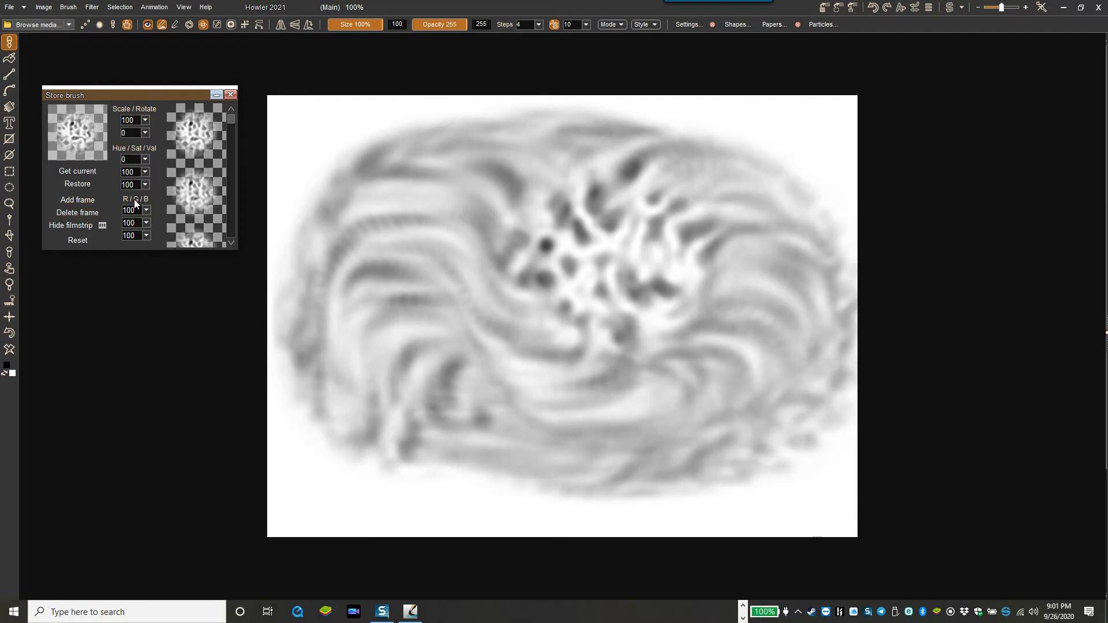
# Tint the brush to R 54, G 40, B 160 and paint a purple stroke
pyautogui.click(146, 223)
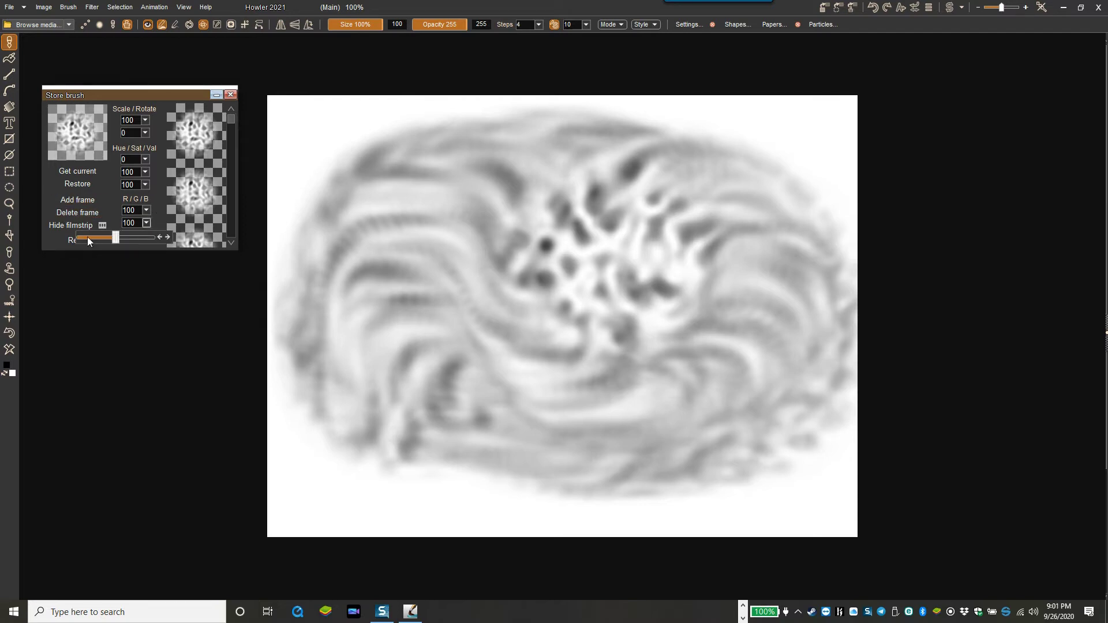
pyautogui.moveTo(97, 237); pyautogui.dragTo(94, 237)
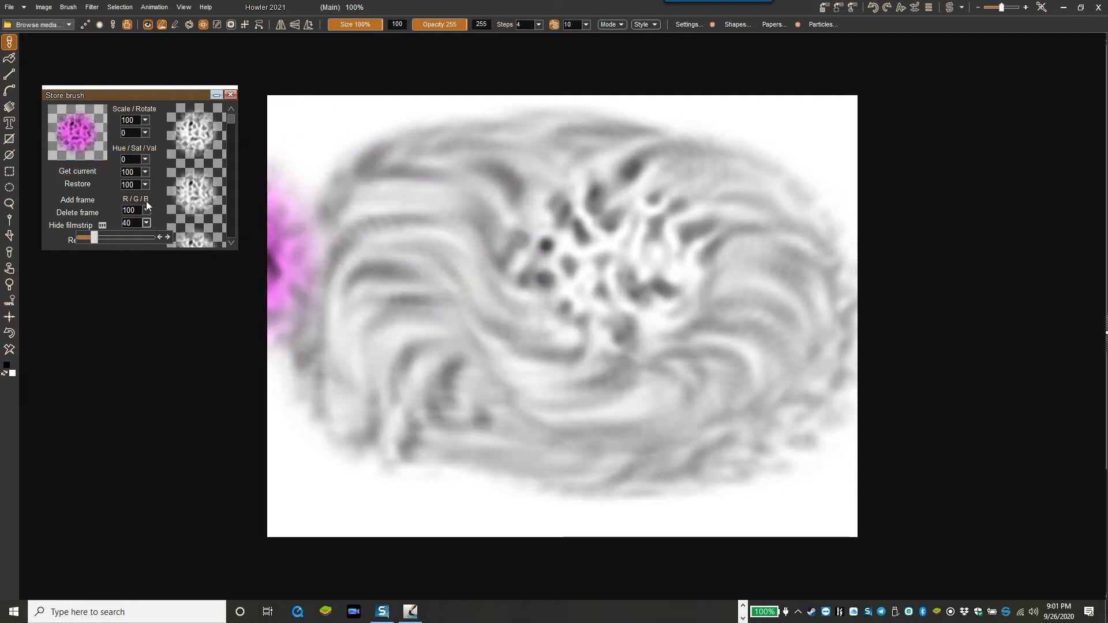
pyautogui.click(146, 208)
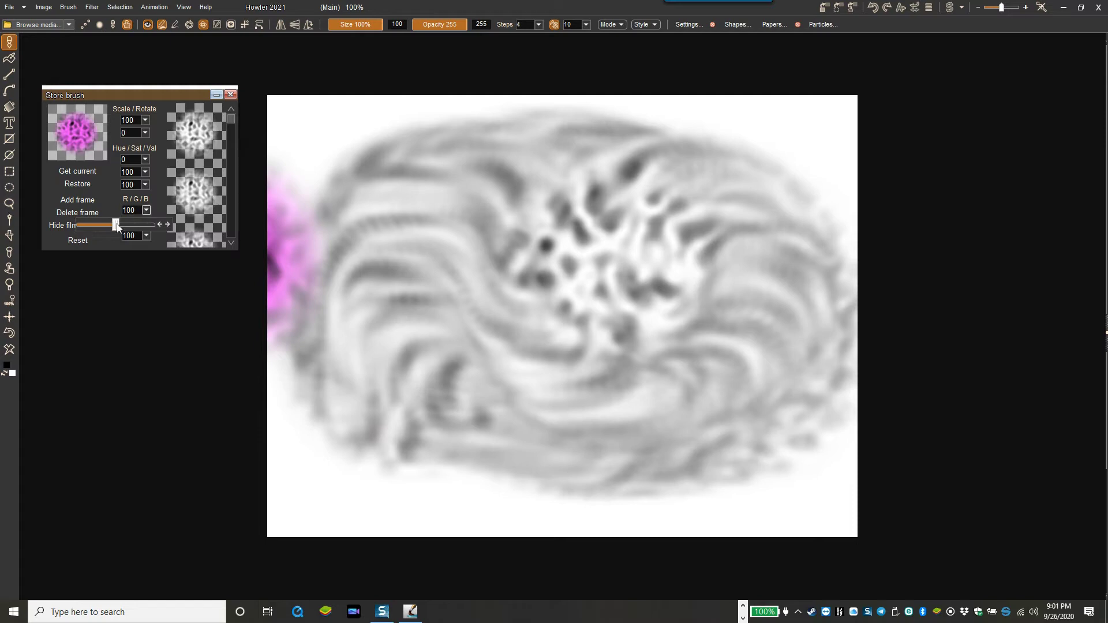
pyautogui.moveTo(117, 225); pyautogui.dragTo(99, 225)
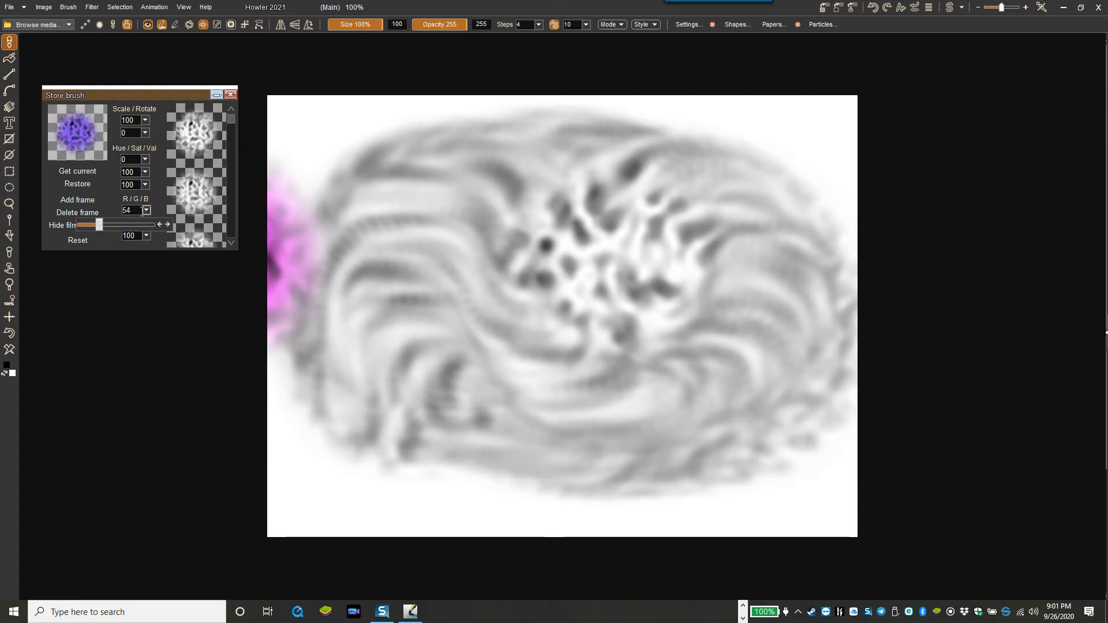
pyautogui.click(146, 210)
pyautogui.click(146, 236)
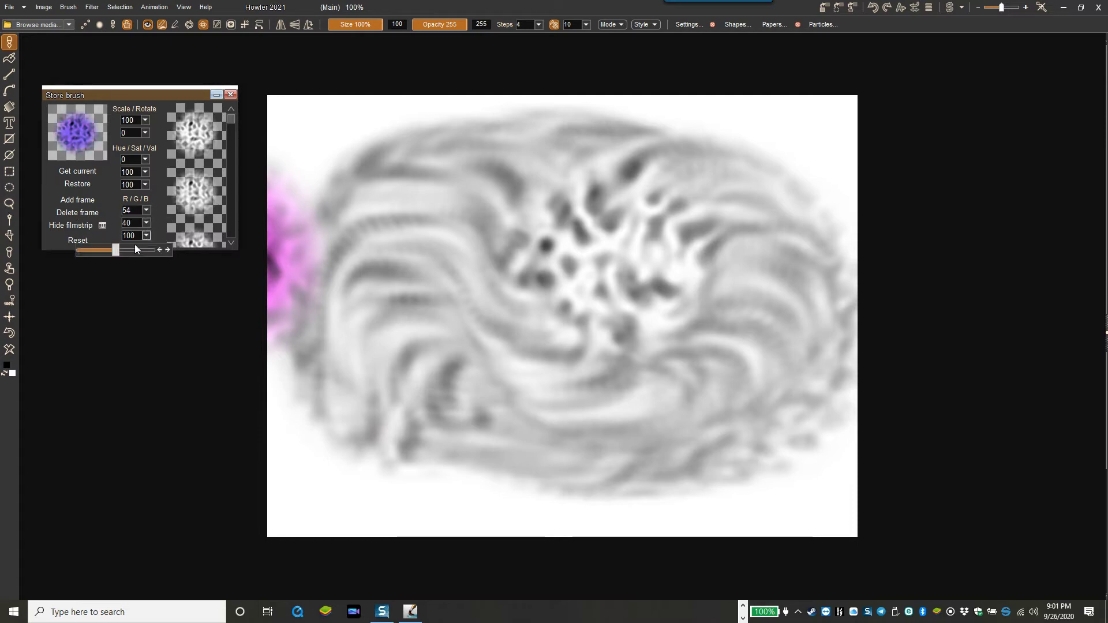
pyautogui.moveTo(116, 249); pyautogui.dragTo(137, 250)
pyautogui.moveTo(421, 193)
pyautogui.mouseDown()
pyautogui.moveTo(519, 358)
pyautogui.moveTo(436, 336)
pyautogui.moveTo(519, 292)
pyautogui.moveTo(487, 309)
pyautogui.moveTo(505, 292)
pyautogui.moveTo(568, 277)
pyautogui.moveTo(574, 255)
pyautogui.moveTo(537, 262)
pyautogui.moveTo(496, 239)
pyautogui.moveTo(490, 262)
pyautogui.moveTo(277, 262)
pyautogui.mouseUp()
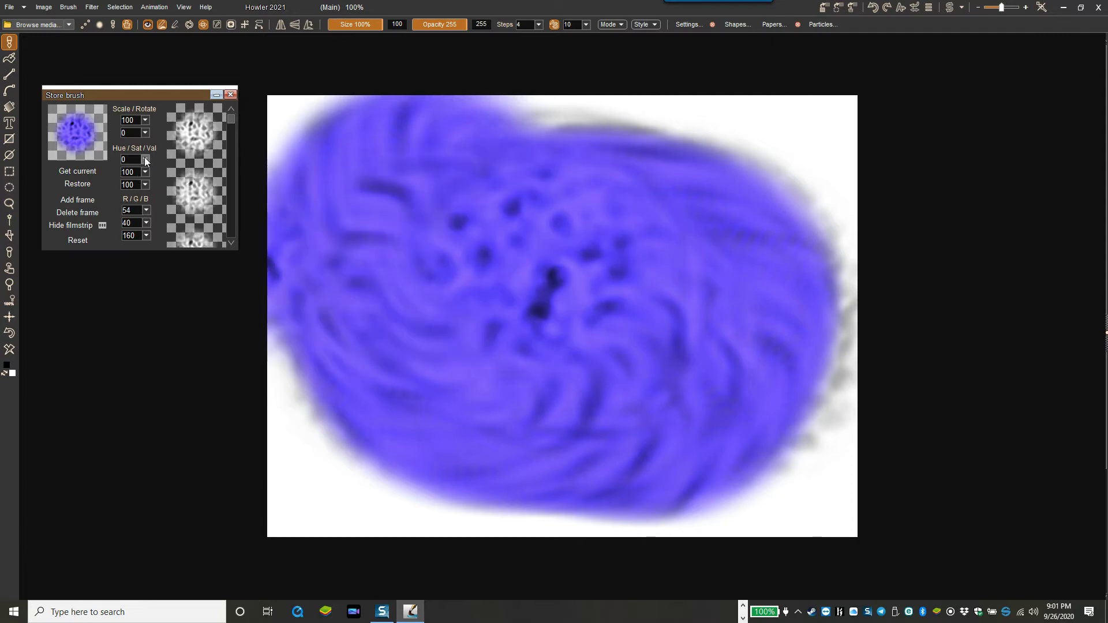
# Darken the brush value to 27 and cover the canvas in dark-blue swirls
pyautogui.click(145, 185)
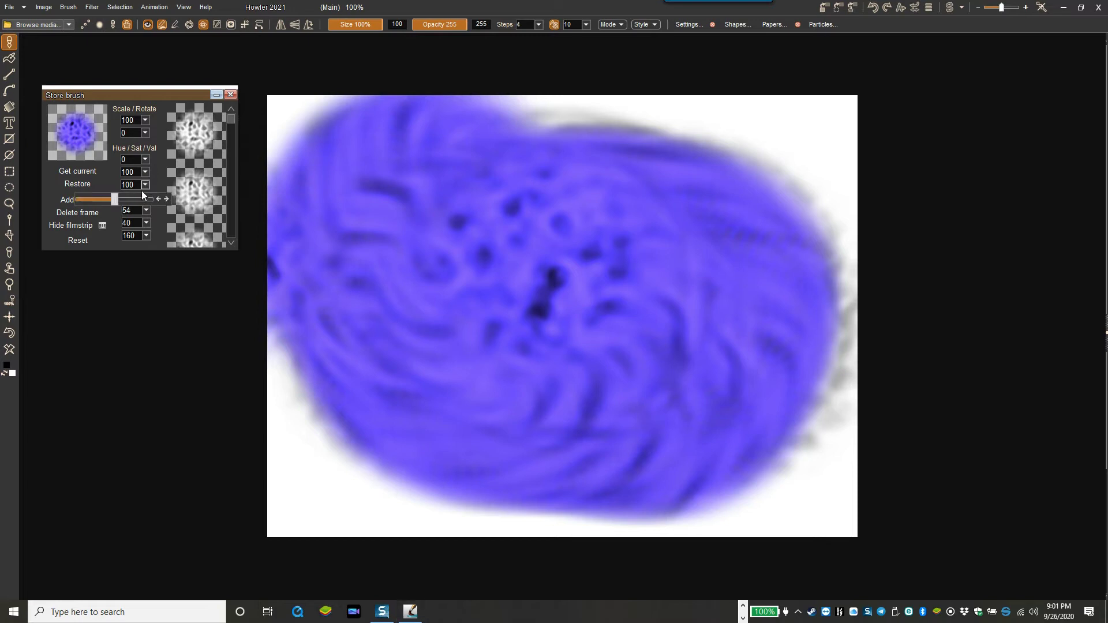
pyautogui.moveTo(116, 199); pyautogui.dragTo(82, 199)
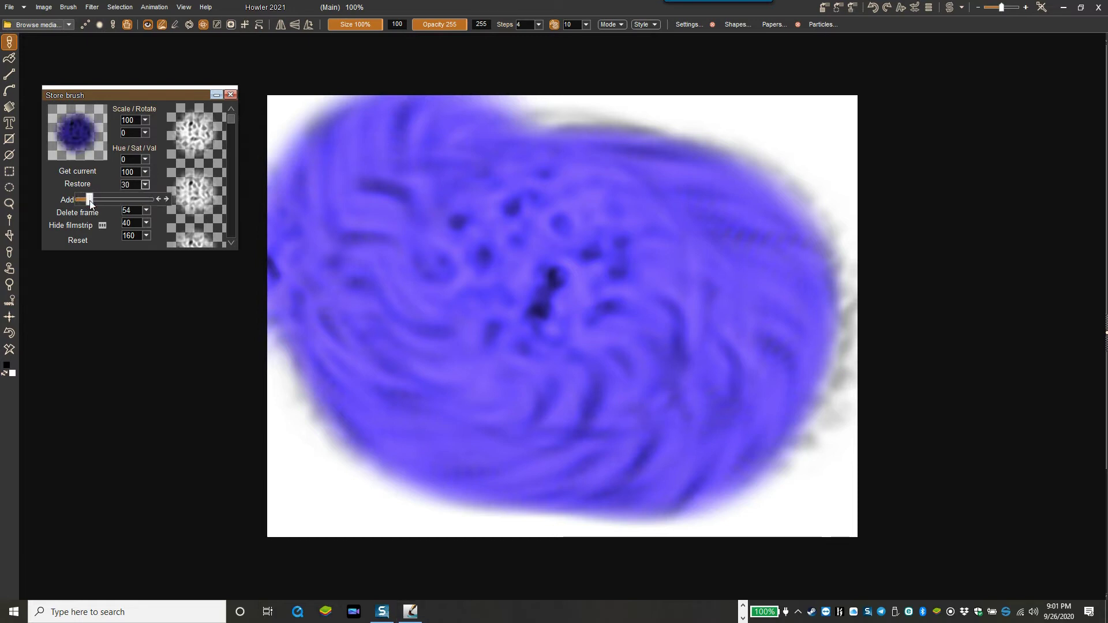
pyautogui.moveTo(90, 203); pyautogui.dragTo(87, 203)
pyautogui.moveTo(404, 288)
pyautogui.mouseDown()
pyautogui.moveTo(474, 310)
pyautogui.moveTo(526, 288)
pyautogui.moveTo(655, 323)
pyautogui.moveTo(668, 278)
pyautogui.moveTo(550, 233)
pyautogui.moveTo(340, 213)
pyautogui.moveTo(327, 380)
pyautogui.moveTo(767, 409)
pyautogui.moveTo(764, 131)
pyautogui.moveTo(453, 390)
pyautogui.moveTo(471, 304)
pyautogui.moveTo(645, 301)
pyautogui.moveTo(140, 62)
pyautogui.moveTo(289, 108)
pyautogui.moveTo(279, 76)
pyautogui.mouseUp()
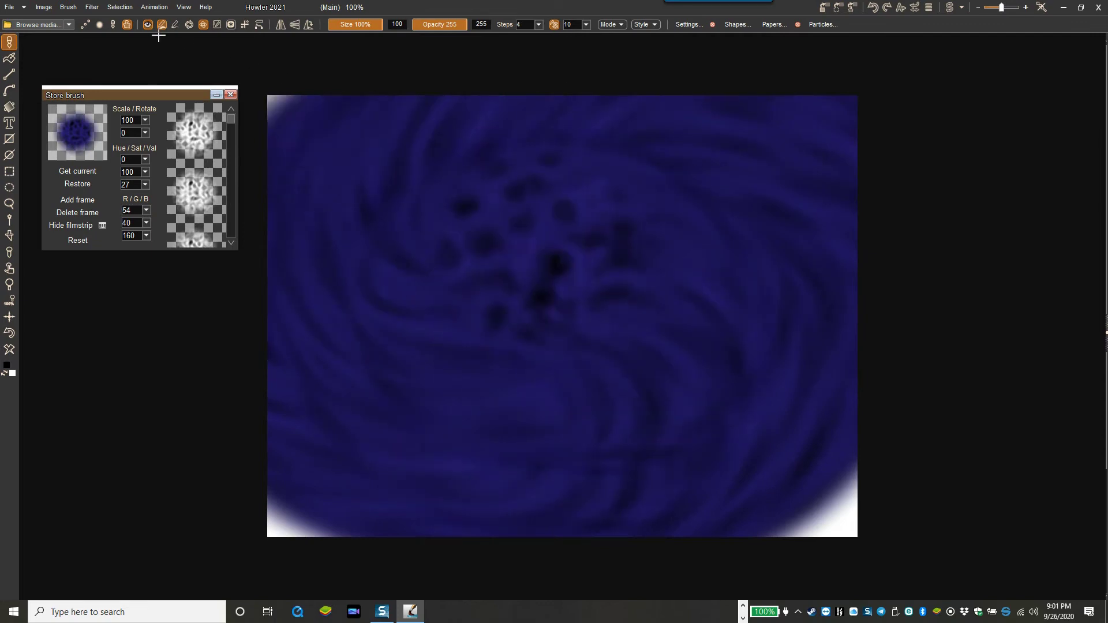
pyautogui.click(80, 8)
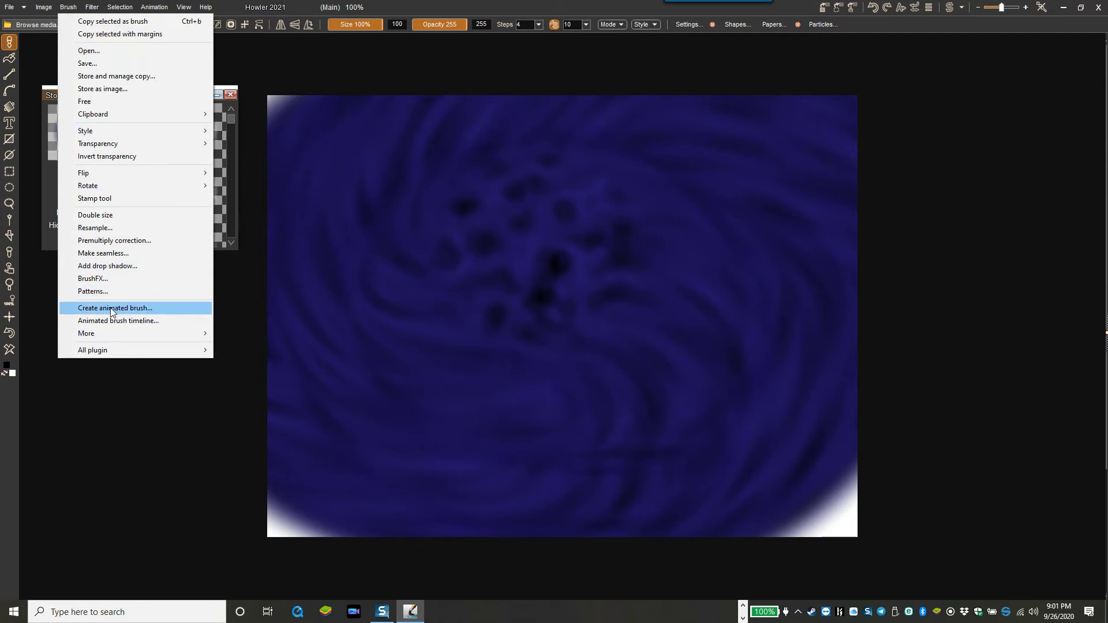
# Load JPEG_0000–JPEG_0021 from can-o-worms2, filtered to *.jpg, as a new animated brush
pyautogui.moveTo(99, 332)
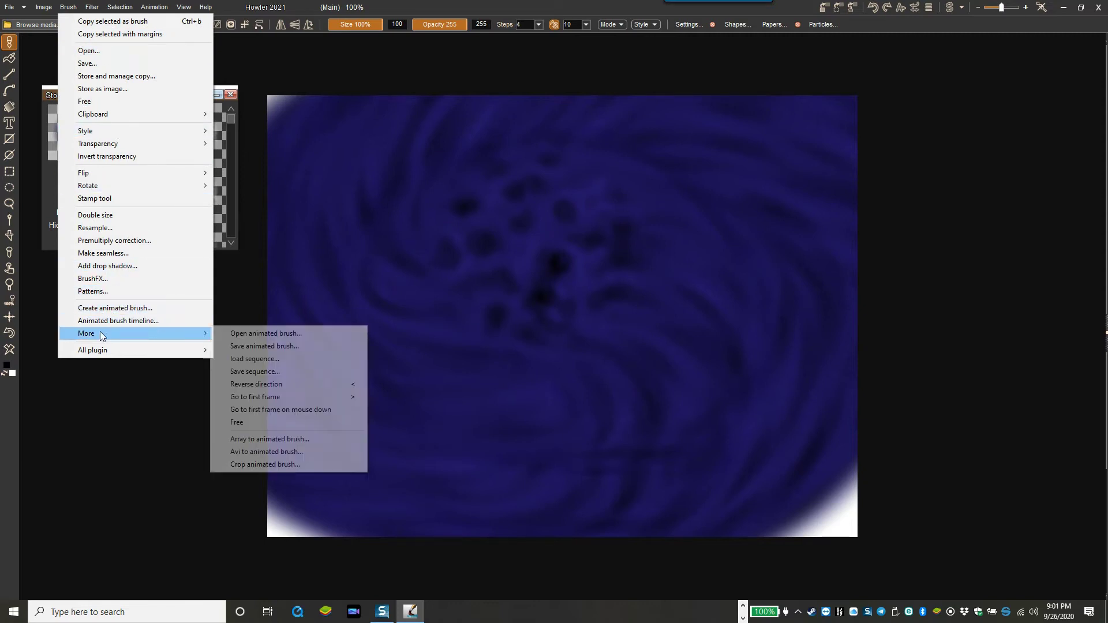
pyautogui.click(257, 360)
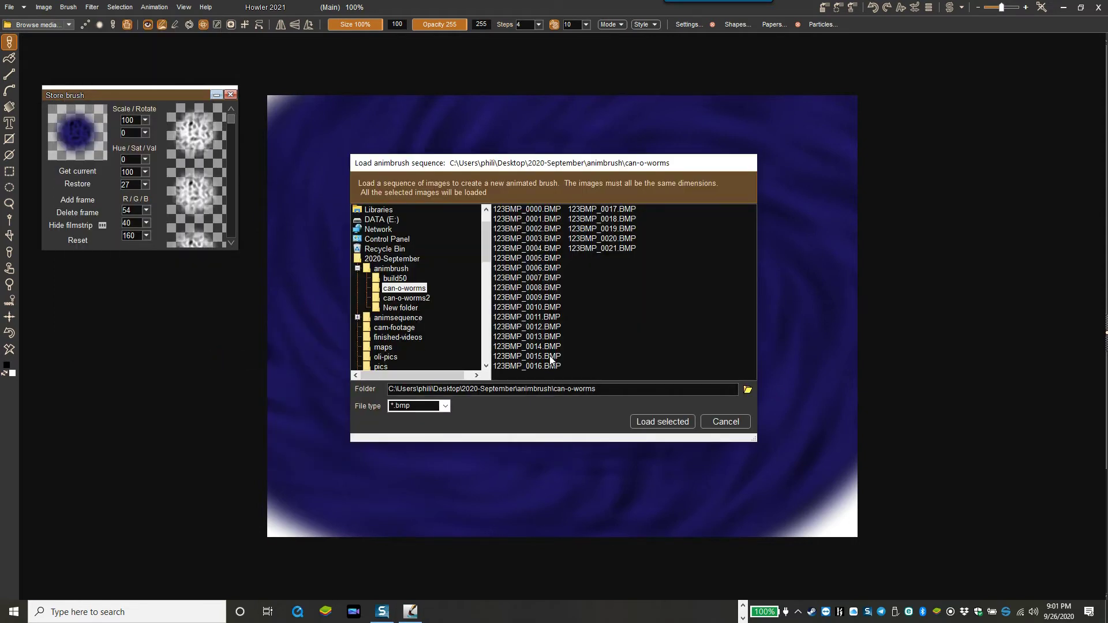
pyautogui.click(398, 298)
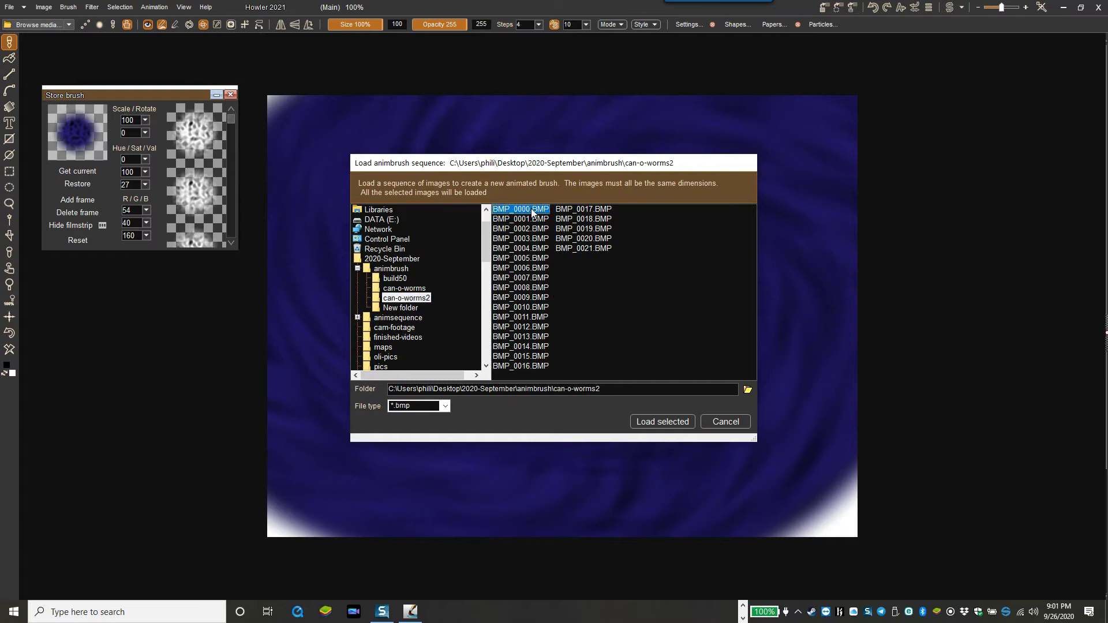
pyautogui.click(445, 407)
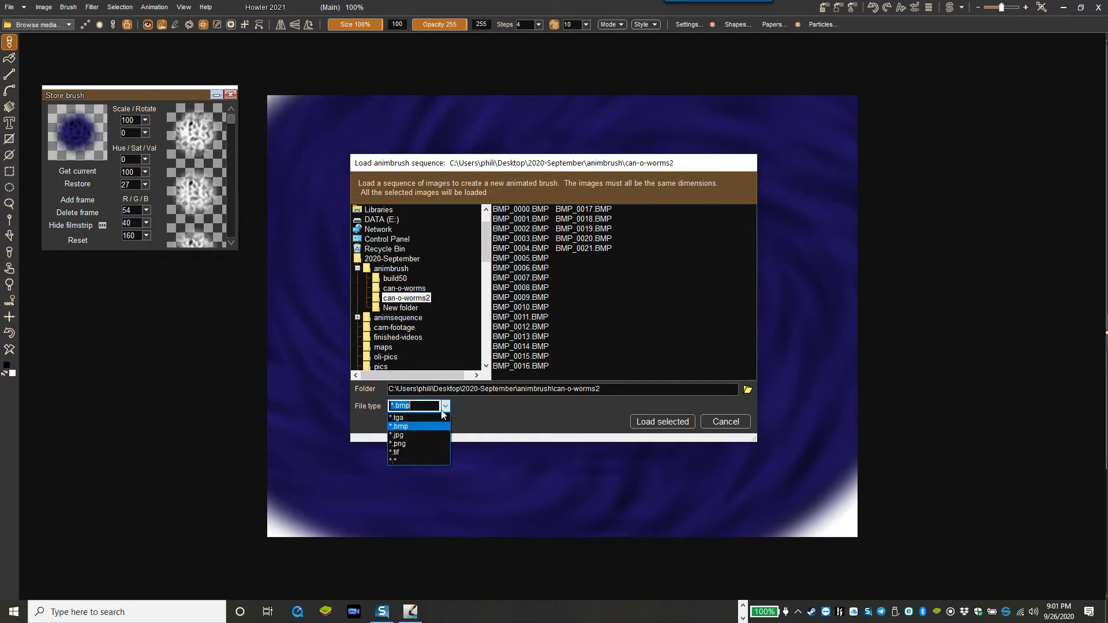
pyautogui.click(414, 435)
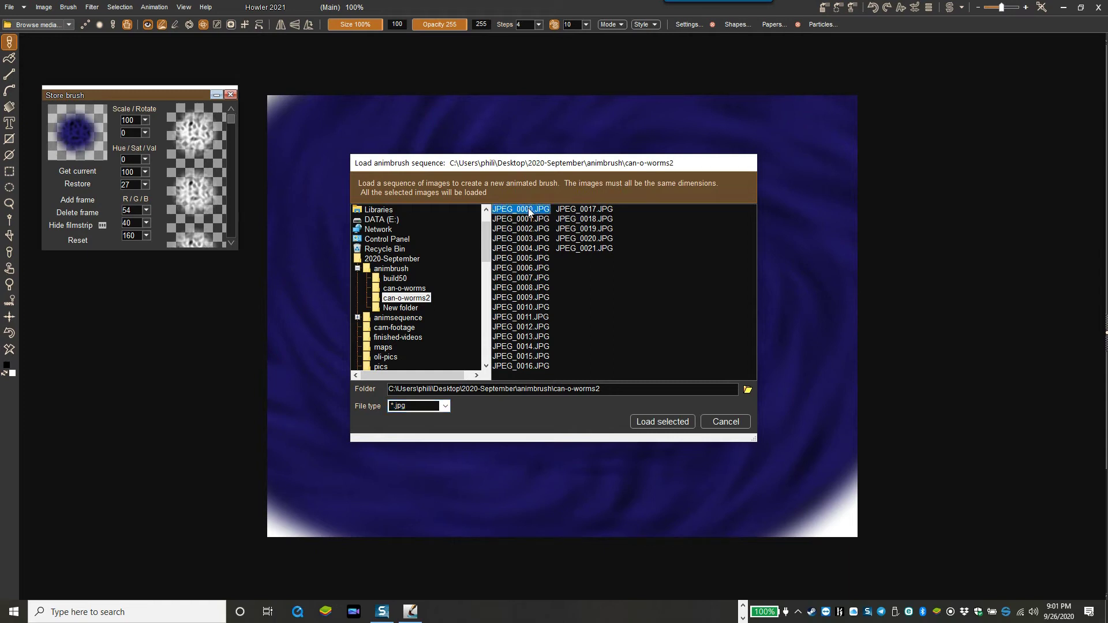
pyautogui.keyDown('shift'); pyautogui.click(609, 249); pyautogui.keyUp('shift')
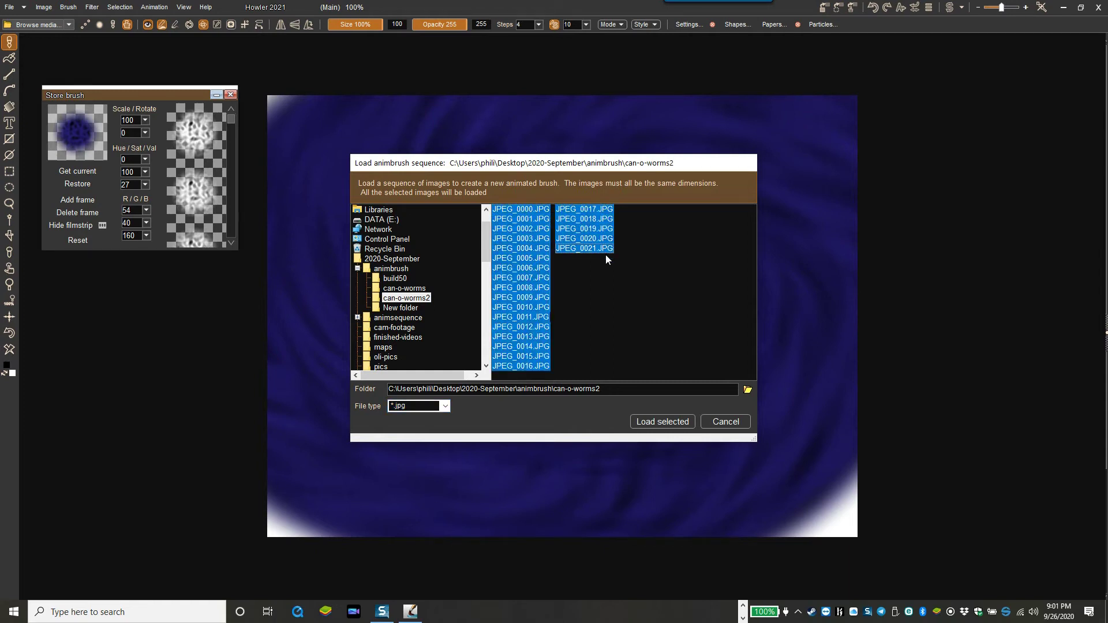
pyautogui.click(668, 421)
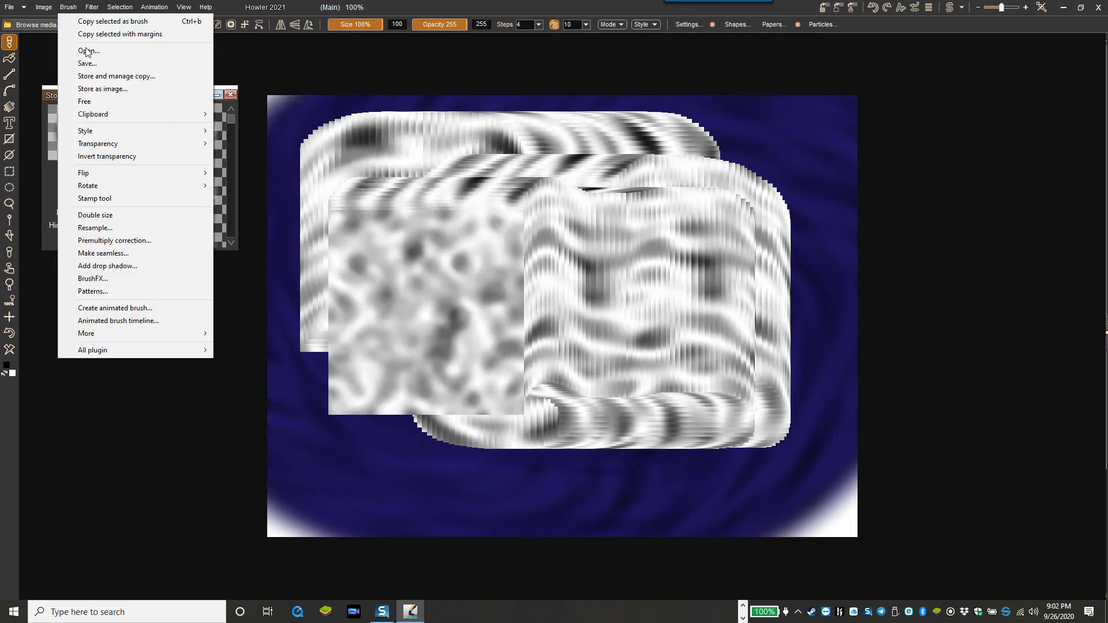
# Reopen the Brush commands to bring back the animated-brush sequence loader
pyautogui.click(115, 74)
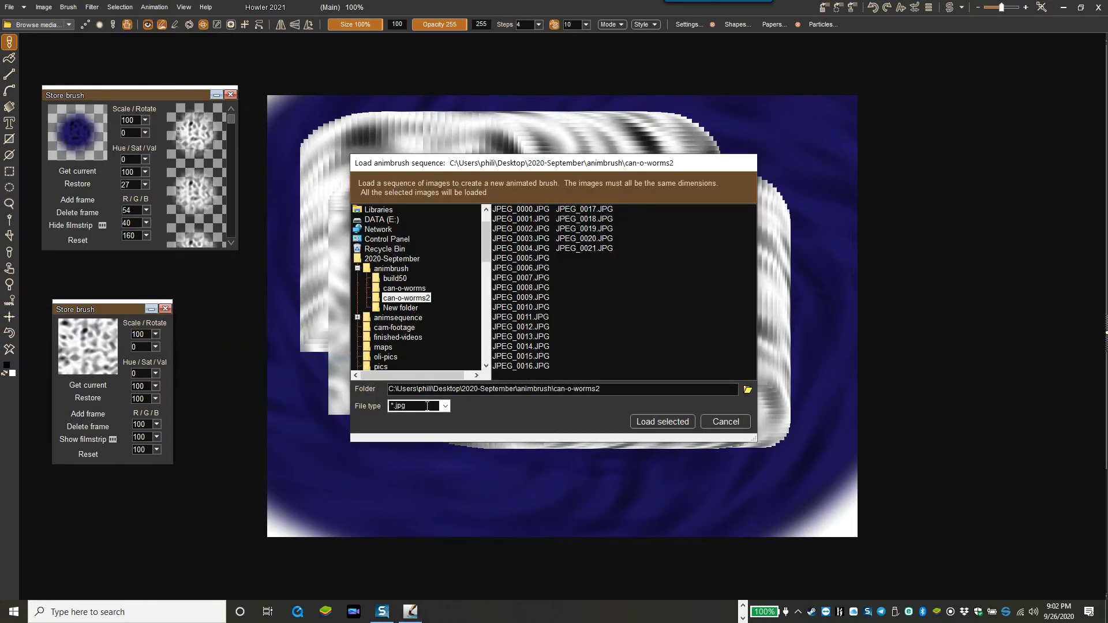
# Show all file types, load TIFF_0000–TIFF_0021 as the brush, and paint a swirl
pyautogui.click(446, 407)
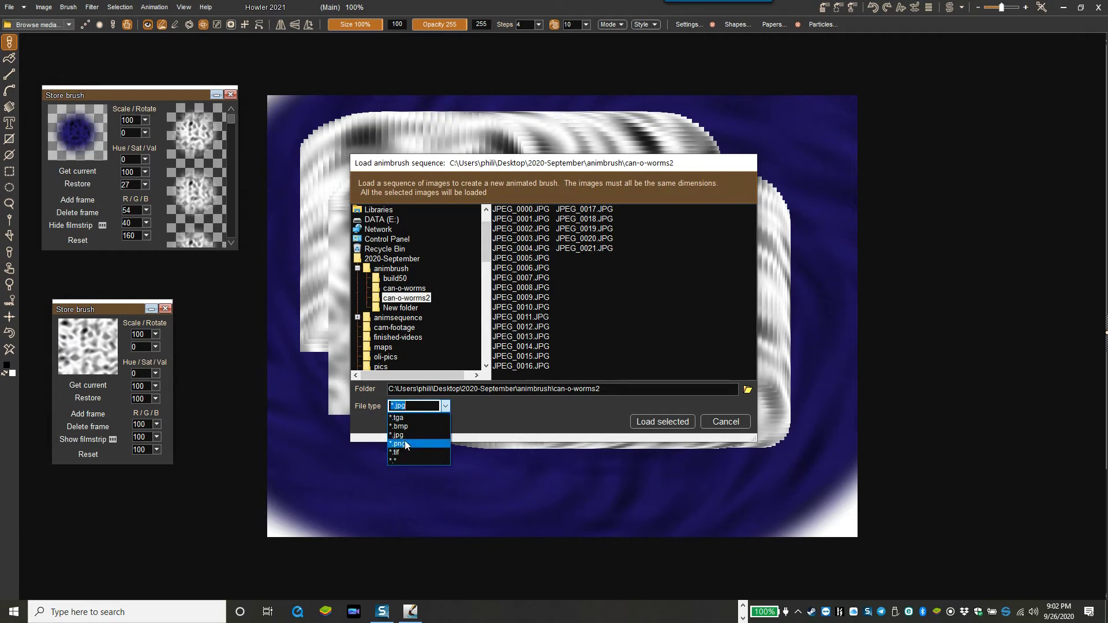
pyautogui.click(403, 459)
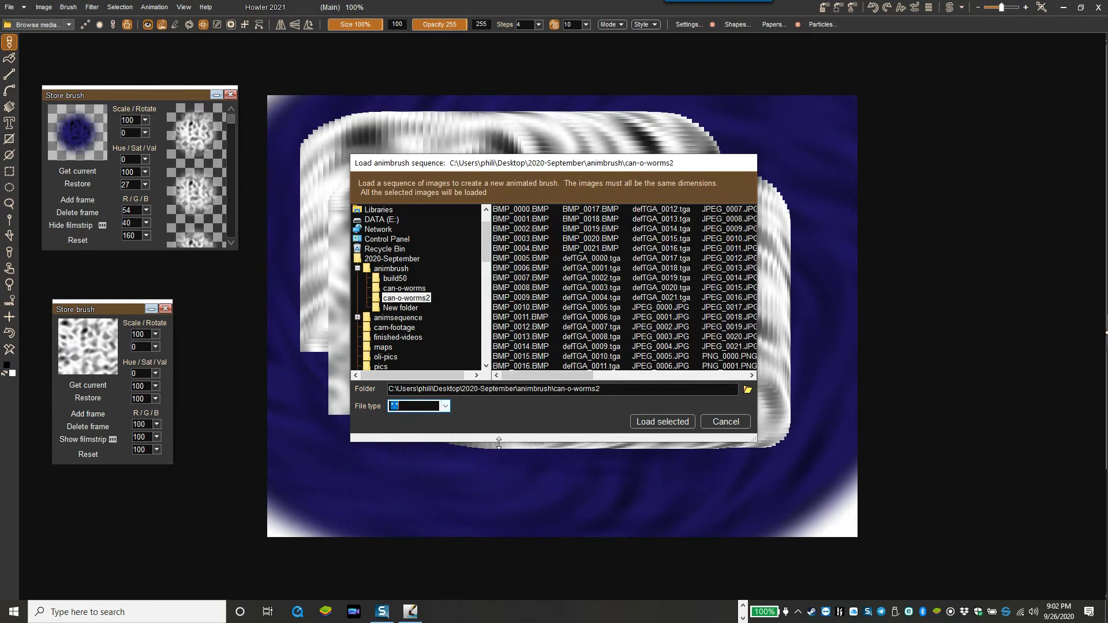
pyautogui.moveTo(568, 378); pyautogui.dragTo(705, 376)
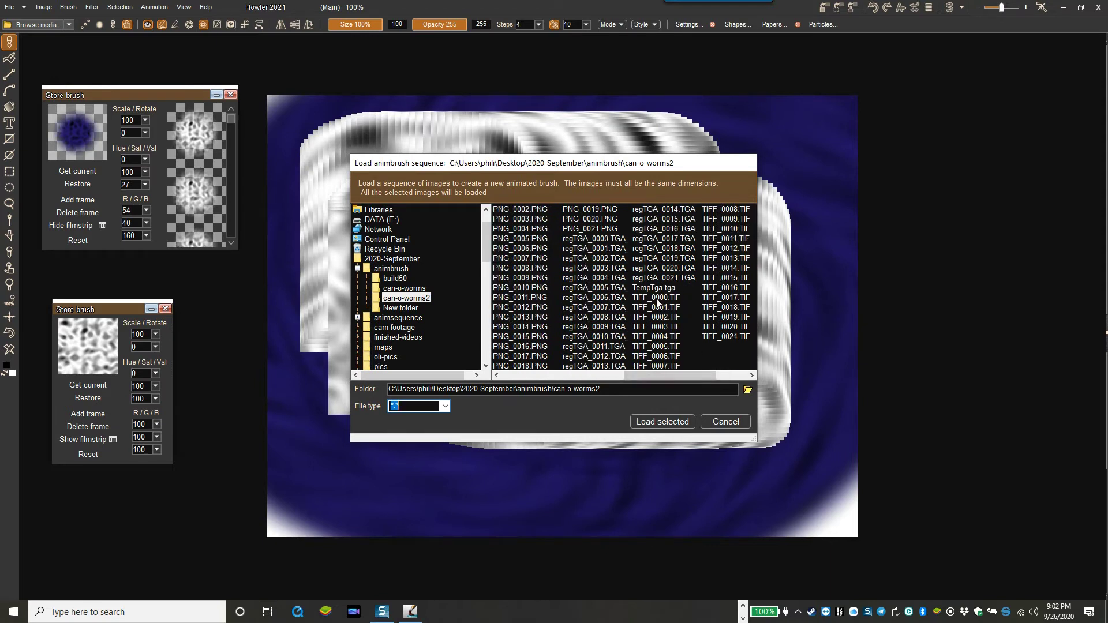
pyautogui.keyDown('shift'); pyautogui.click(729, 337); pyautogui.keyUp('shift')
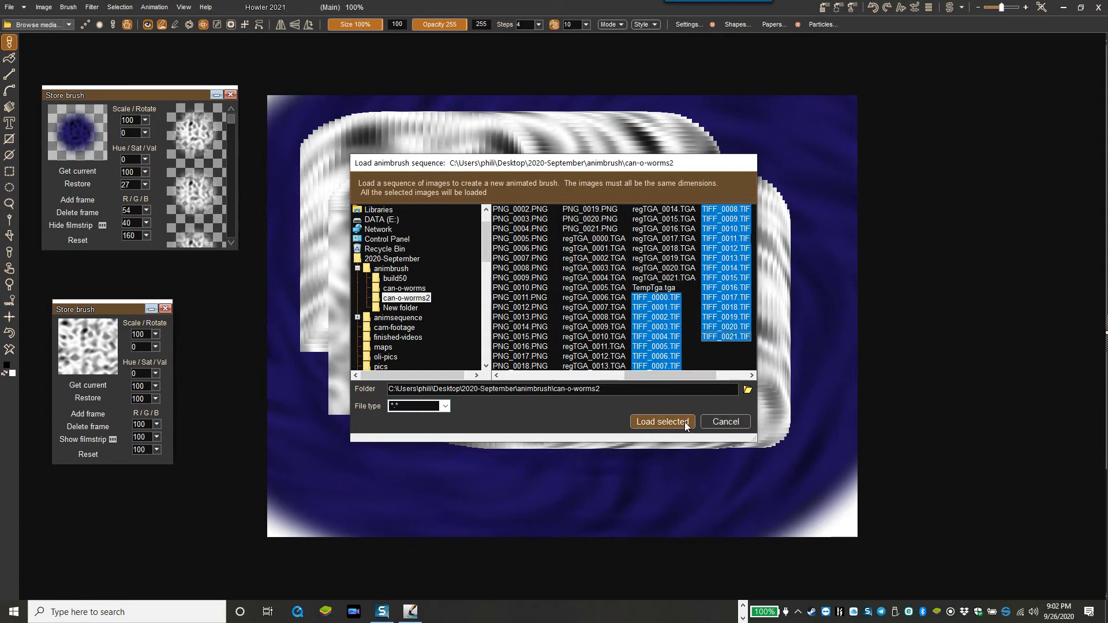
pyautogui.click(661, 422)
pyautogui.moveTo(473, 367)
pyautogui.mouseDown()
pyautogui.moveTo(497, 257)
pyautogui.moveTo(621, 209)
pyautogui.moveTo(733, 303)
pyautogui.moveTo(639, 404)
pyautogui.moveTo(376, 403)
pyautogui.moveTo(444, 401)
pyautogui.mouseUp()
# Clear the canvas to white and drag one large looping TIFF-brush stroke across it
pyautogui.click(9, 349)
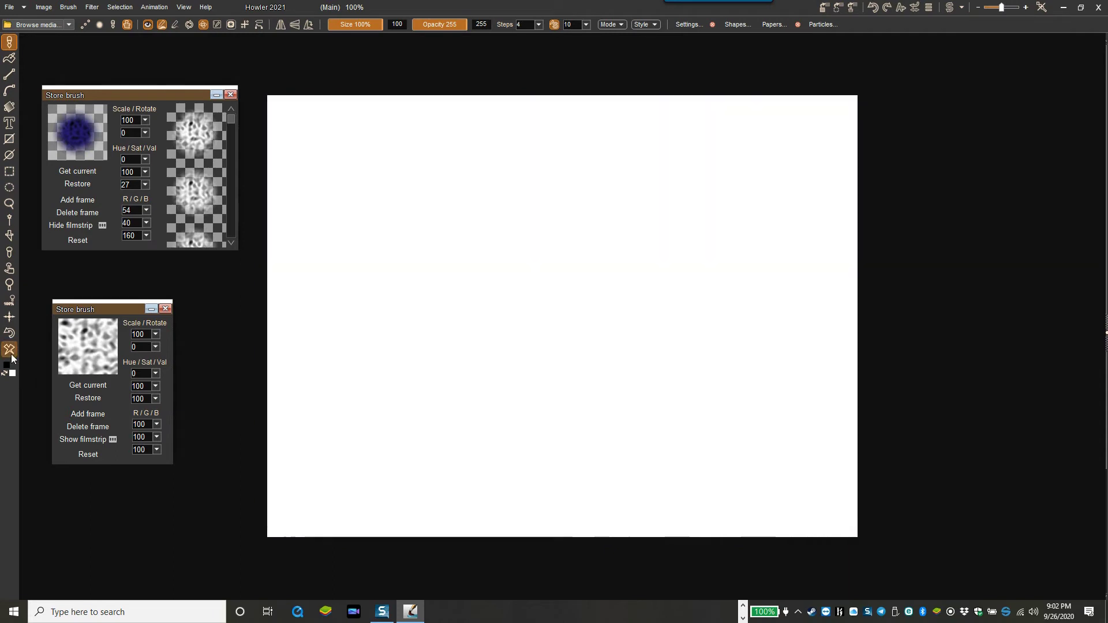
pyautogui.moveTo(423, 279)
pyautogui.mouseDown()
pyautogui.moveTo(461, 236)
pyautogui.moveTo(647, 235)
pyautogui.moveTo(670, 386)
pyautogui.moveTo(547, 409)
pyautogui.moveTo(601, 407)
pyautogui.moveTo(750, 462)
pyautogui.moveTo(562, 342)
pyautogui.moveTo(665, 309)
pyautogui.moveTo(525, 282)
pyautogui.moveTo(370, 358)
pyautogui.moveTo(619, 270)
pyautogui.moveTo(584, 253)
pyautogui.moveTo(581, 383)
pyautogui.moveTo(483, 191)
pyautogui.moveTo(456, 361)
pyautogui.moveTo(335, 156)
pyautogui.moveTo(280, 104)
pyautogui.mouseUp()
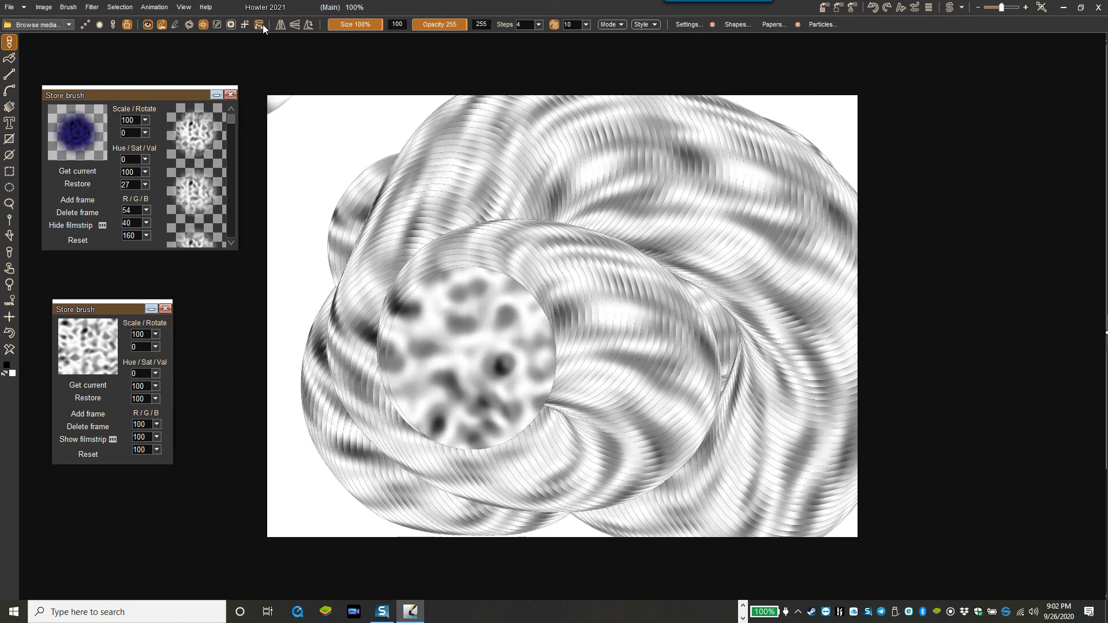
# Store a copy of the TIFF brush with a lengthened filmstrip at right, then paint a swirl
pyautogui.click(75, 10)
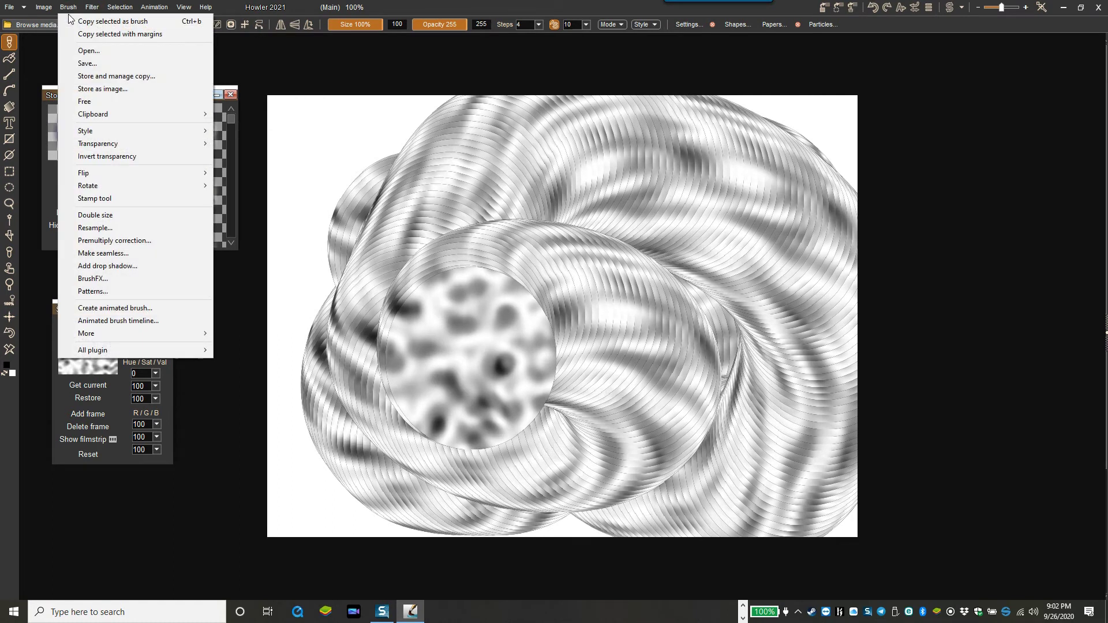
pyautogui.click(105, 82)
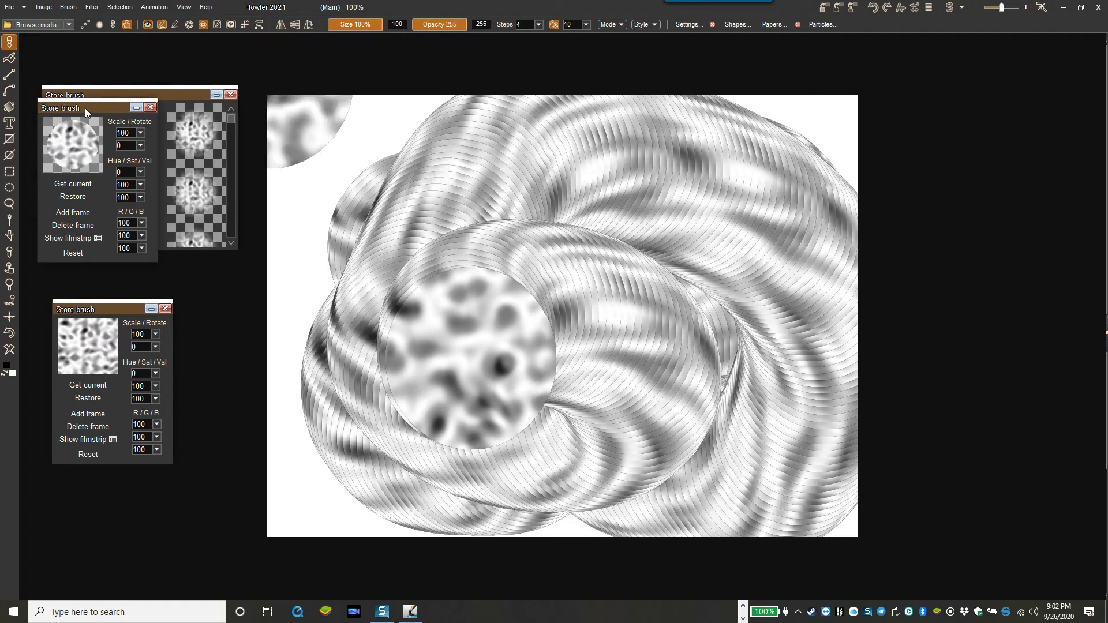
pyautogui.moveTo(284, 79); pyautogui.dragTo(892, 81)
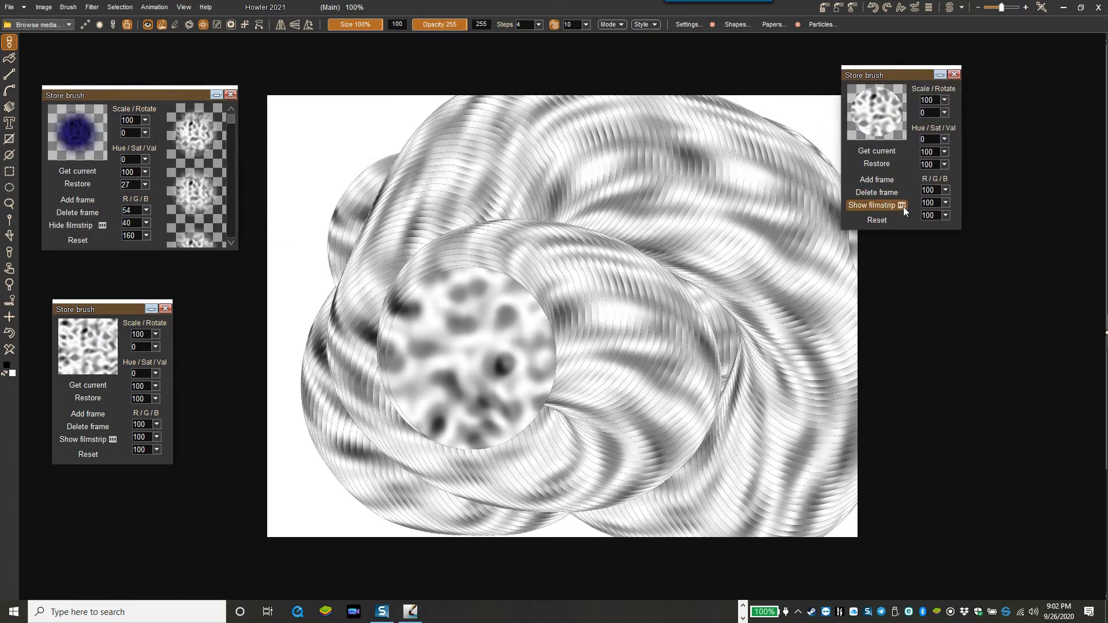
pyautogui.click(873, 205)
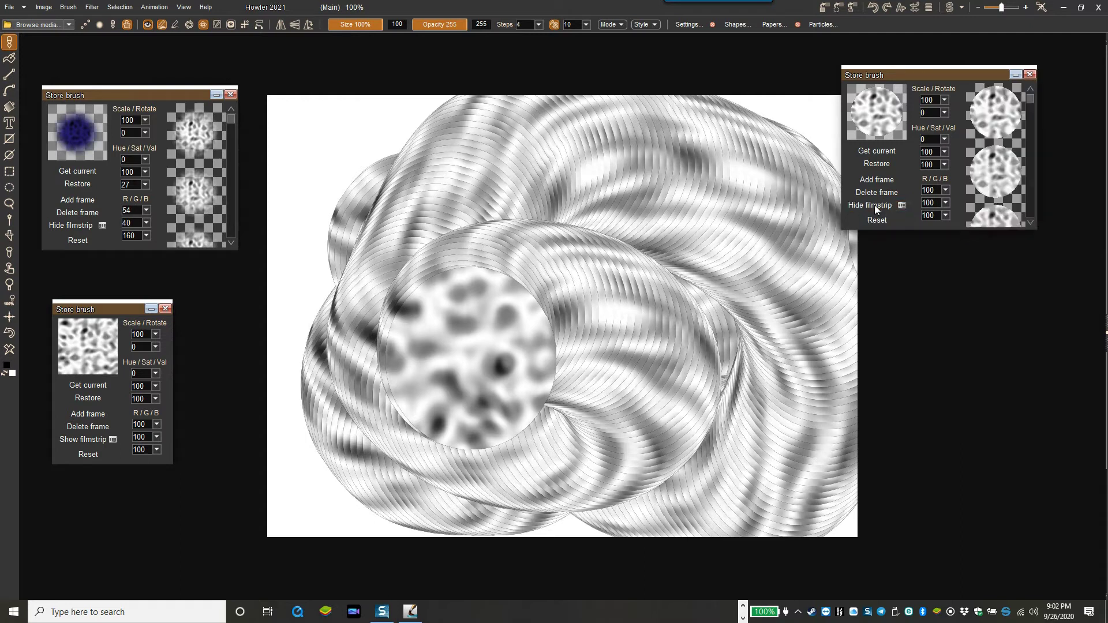
pyautogui.moveTo(1033, 102); pyautogui.dragTo(1031, 108)
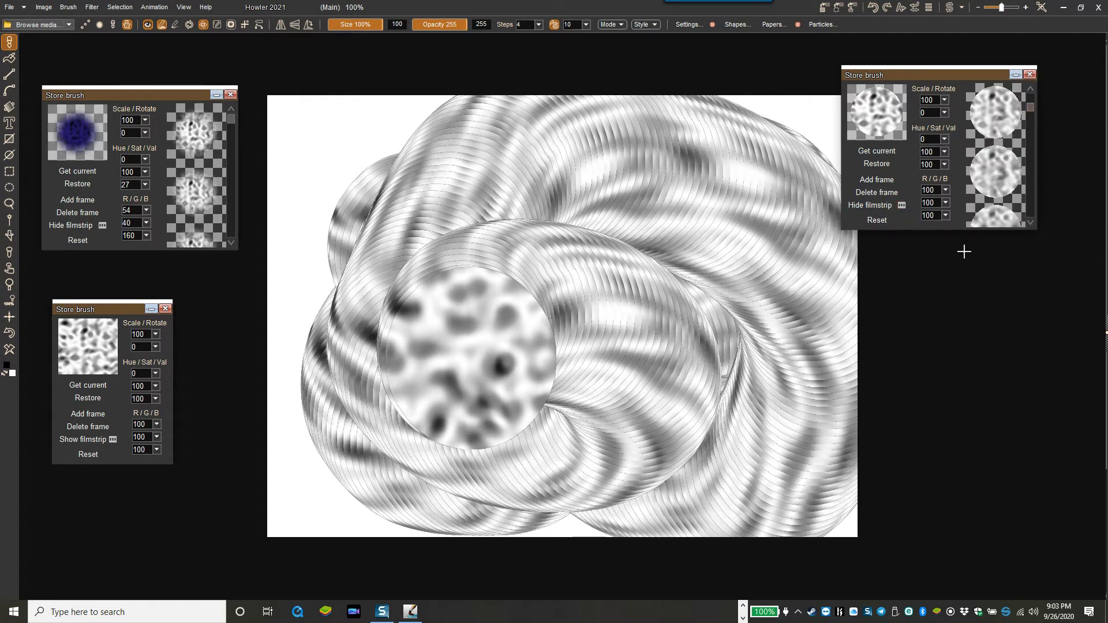
pyautogui.moveTo(946, 232); pyautogui.dragTo(962, 580)
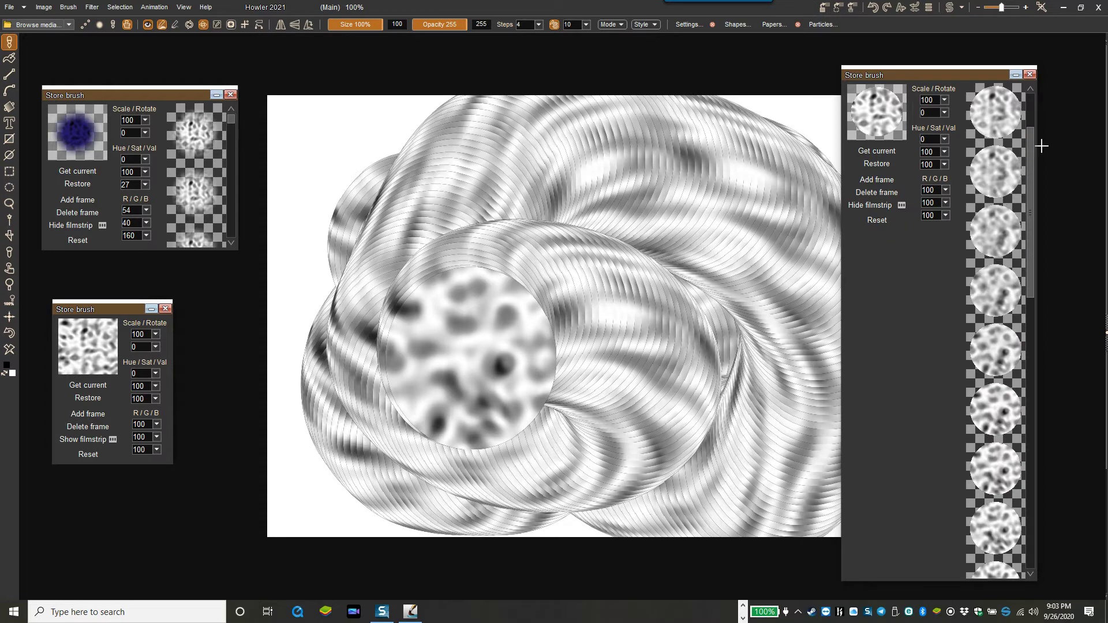
pyautogui.moveTo(1032, 155); pyautogui.dragTo(1032, 124)
pyautogui.click(560, 139)
pyautogui.moveTo(560, 138)
pyautogui.mouseDown()
pyautogui.moveTo(561, 253)
pyautogui.moveTo(372, 267)
pyautogui.moveTo(423, 240)
pyautogui.moveTo(419, 292)
pyautogui.moveTo(498, 235)
pyautogui.moveTo(595, 258)
pyautogui.moveTo(710, 216)
pyautogui.moveTo(392, 219)
pyautogui.moveTo(407, 402)
pyautogui.moveTo(645, 283)
pyautogui.moveTo(567, 351)
pyautogui.moveTo(649, 228)
pyautogui.moveTo(407, 375)
pyautogui.moveTo(376, 309)
pyautogui.moveTo(671, 430)
pyautogui.moveTo(571, 274)
pyautogui.moveTo(481, 203)
pyautogui.moveTo(406, 304)
pyautogui.moveTo(717, 315)
pyautogui.moveTo(745, 238)
pyautogui.moveTo(740, 266)
pyautogui.moveTo(619, 264)
pyautogui.moveTo(561, 276)
pyautogui.moveTo(621, 309)
pyautogui.moveTo(629, 303)
pyautogui.moveTo(573, 290)
pyautogui.moveTo(647, 273)
pyautogui.moveTo(496, 165)
pyautogui.moveTo(453, 260)
pyautogui.moveTo(571, 232)
pyautogui.moveTo(724, 310)
pyautogui.moveTo(766, 236)
pyautogui.moveTo(580, 280)
pyautogui.moveTo(421, 256)
pyautogui.moveTo(554, 391)
pyautogui.moveTo(669, 293)
pyautogui.moveTo(770, 379)
pyautogui.moveTo(577, 248)
pyautogui.moveTo(451, 219)
pyautogui.moveTo(427, 375)
pyautogui.moveTo(681, 285)
pyautogui.moveTo(694, 231)
pyautogui.moveTo(509, 311)
pyautogui.moveTo(451, 277)
pyautogui.moveTo(453, 266)
pyautogui.moveTo(819, 264)
pyautogui.moveTo(624, 342)
pyautogui.moveTo(481, 253)
pyautogui.moveTo(524, 268)
pyautogui.moveTo(744, 265)
pyautogui.moveTo(304, 379)
pyautogui.moveTo(761, 366)
pyautogui.moveTo(464, 228)
pyautogui.moveTo(571, 339)
pyautogui.moveTo(519, 314)
pyautogui.moveTo(345, 315)
pyautogui.moveTo(477, 322)
pyautogui.moveTo(399, 301)
pyautogui.mouseUp()
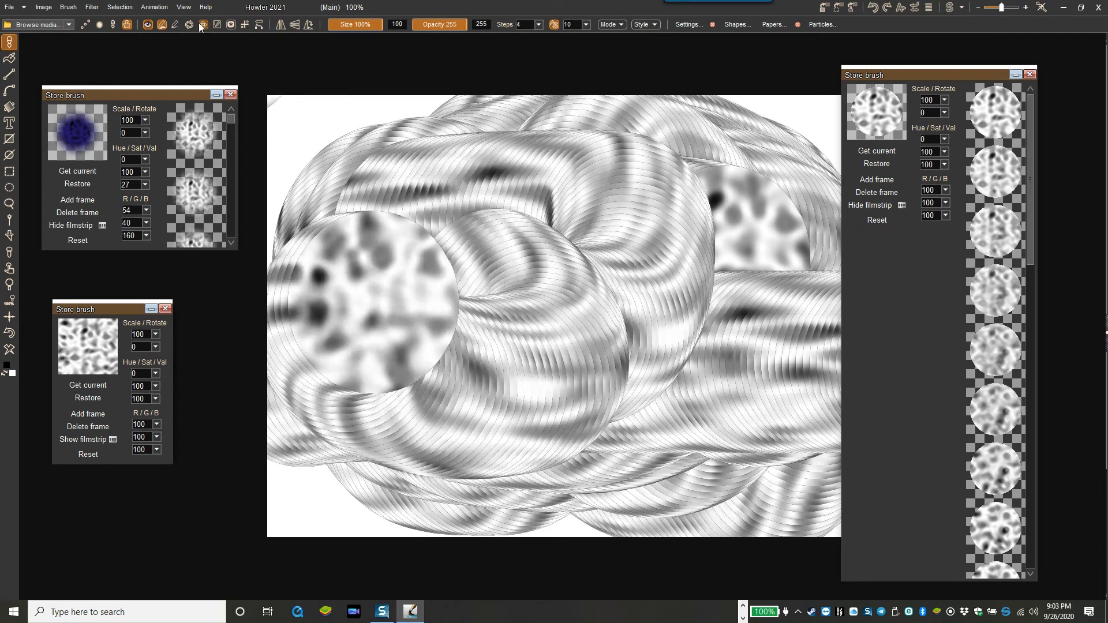
# Turn on horizontal and vertical mirroring in the Symmetry settings
pyautogui.click(246, 25)
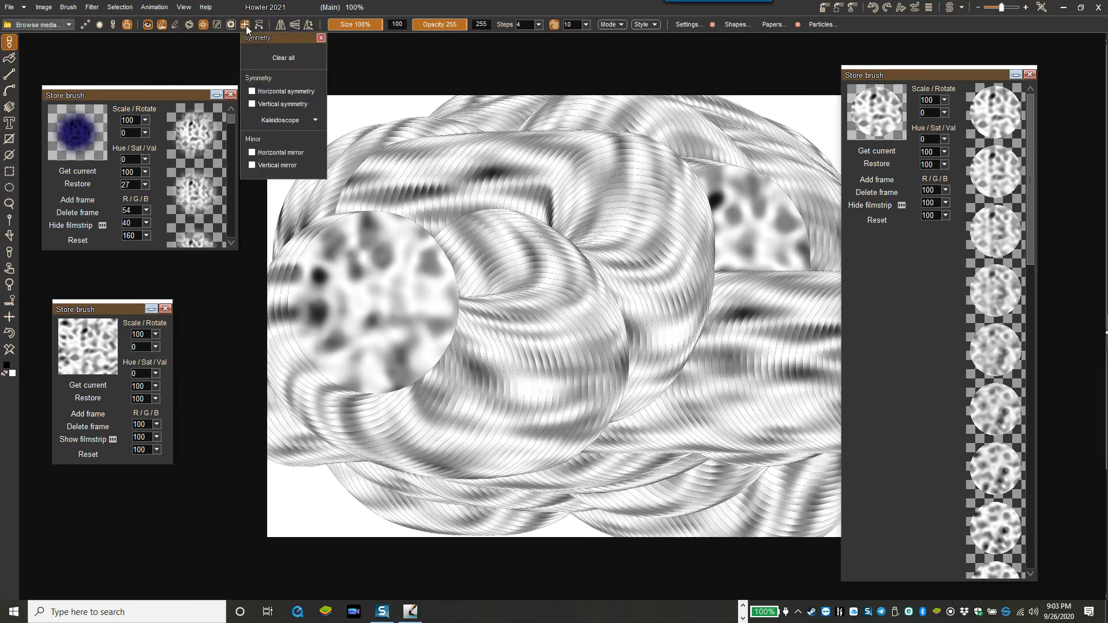
pyautogui.click(282, 152)
pyautogui.click(277, 165)
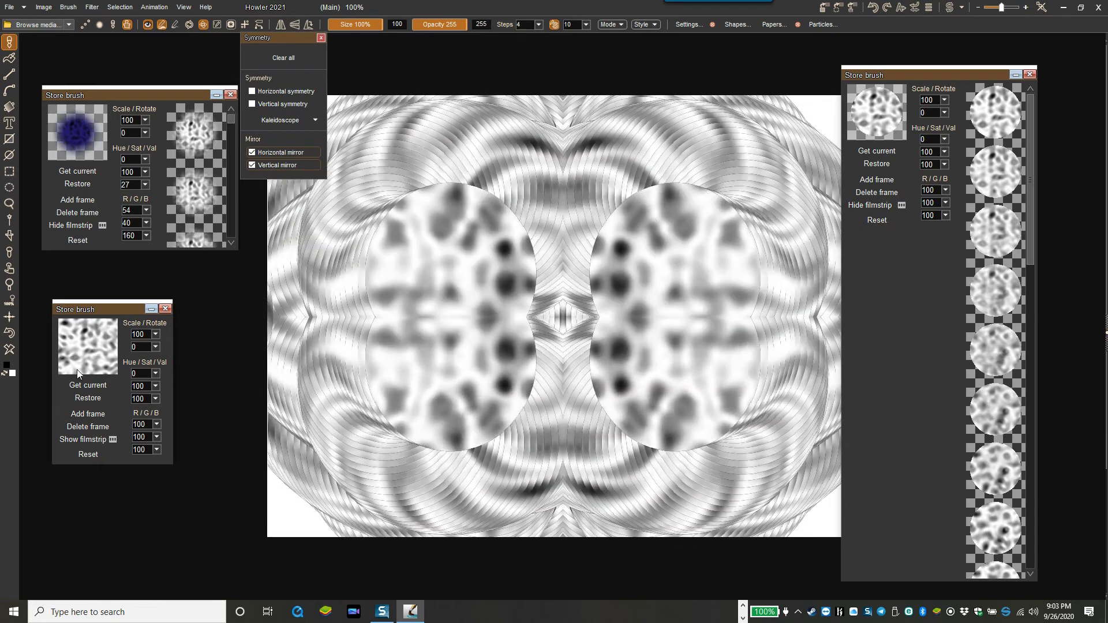
# Test a four-way mirrored stroke, clear the canvas back to white, and move the symmetry panel aside
pyautogui.click(9, 350)
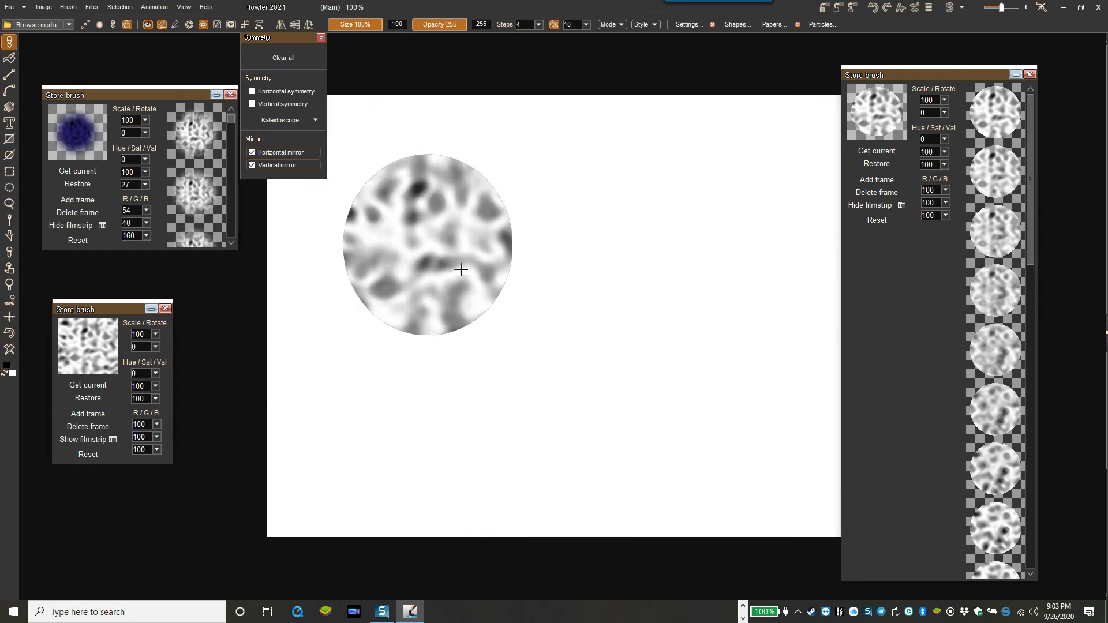
pyautogui.moveTo(532, 259)
pyautogui.mouseDown()
pyautogui.moveTo(503, 279)
pyautogui.moveTo(614, 276)
pyautogui.moveTo(683, 239)
pyautogui.moveTo(712, 208)
pyautogui.mouseUp()
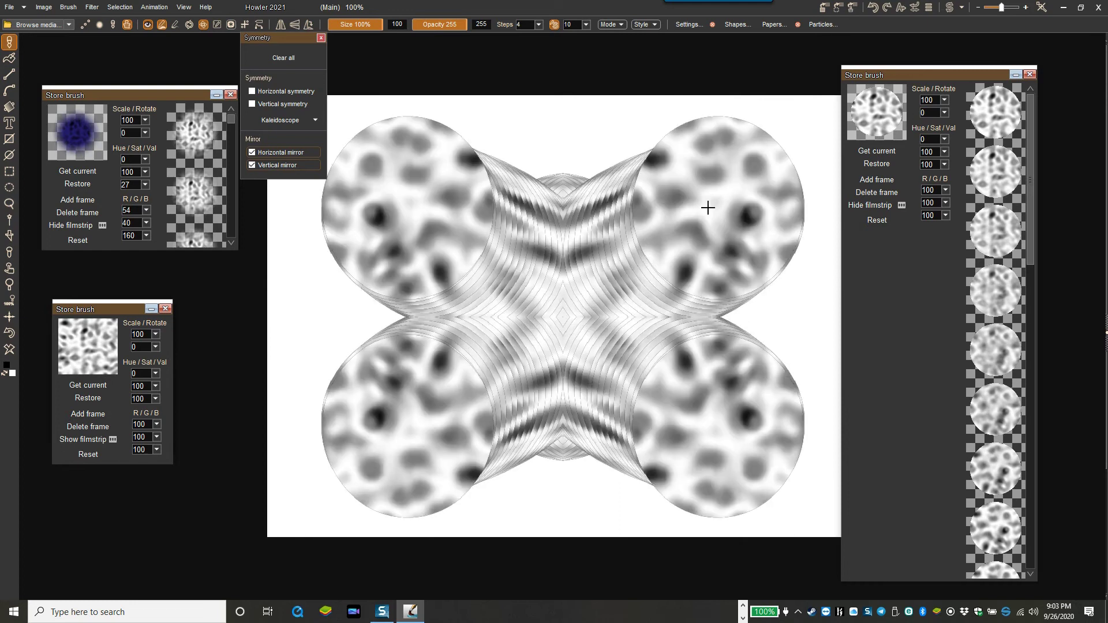
pyautogui.click(9, 351)
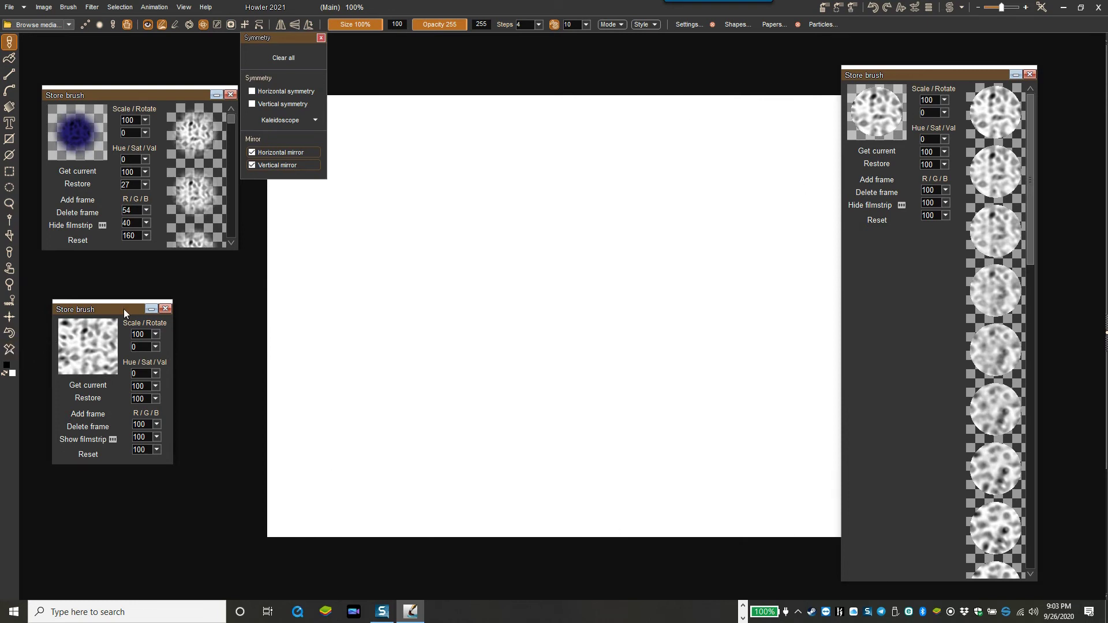
pyautogui.moveTo(294, 48); pyautogui.dragTo(199, 293)
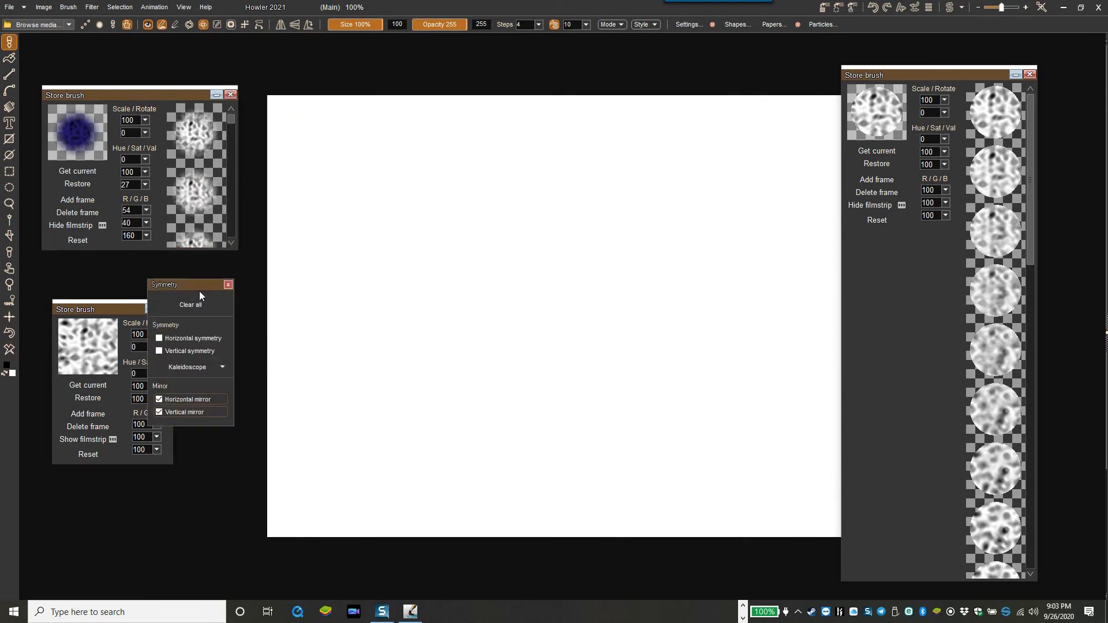
# Create a 44-frame animation and paint four-way mirrored animated-brush circles across its frames
pyautogui.click(145, 9)
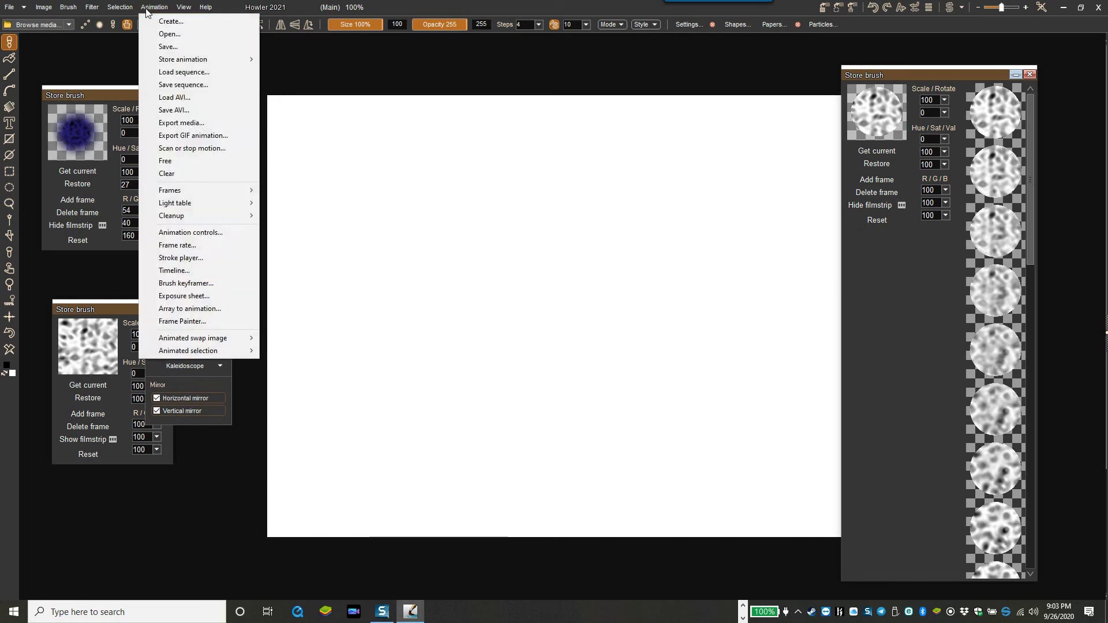
pyautogui.click(176, 24)
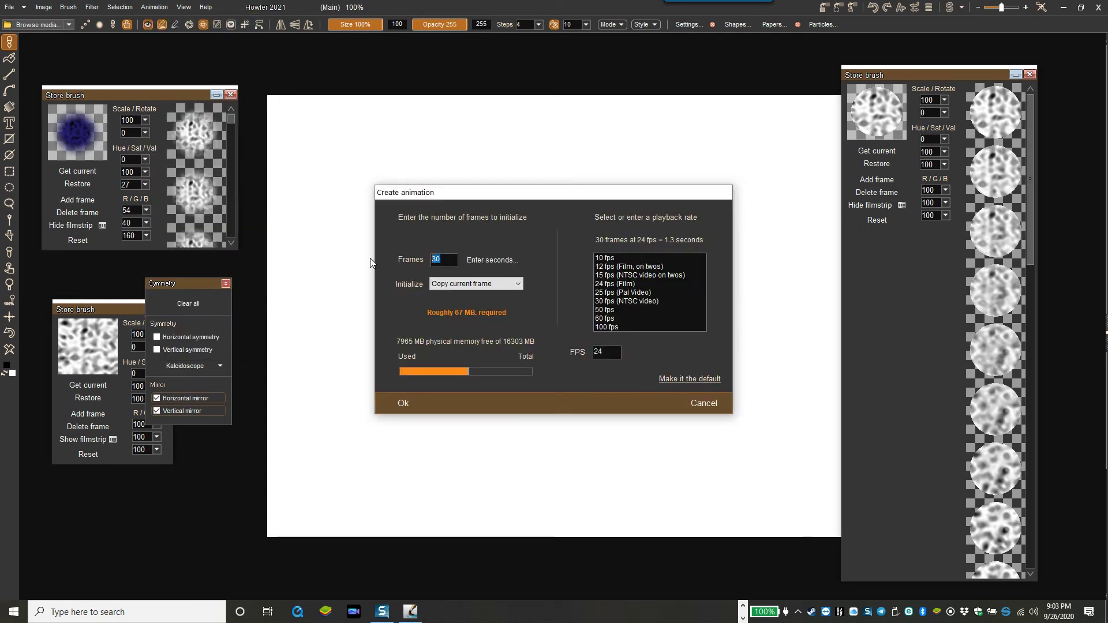
pyautogui.click(408, 405)
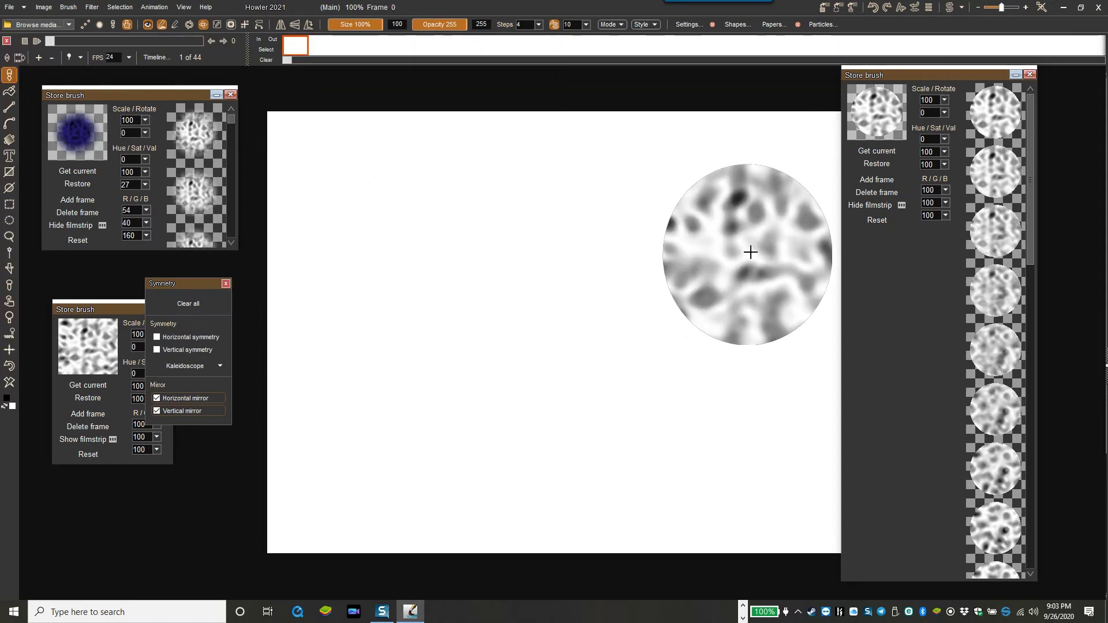
pyautogui.moveTo(747, 250)
pyautogui.mouseDown()
pyautogui.moveTo(638, 227)
pyautogui.moveTo(629, 252)
pyautogui.moveTo(638, 289)
pyautogui.moveTo(613, 71)
pyautogui.mouseUp()
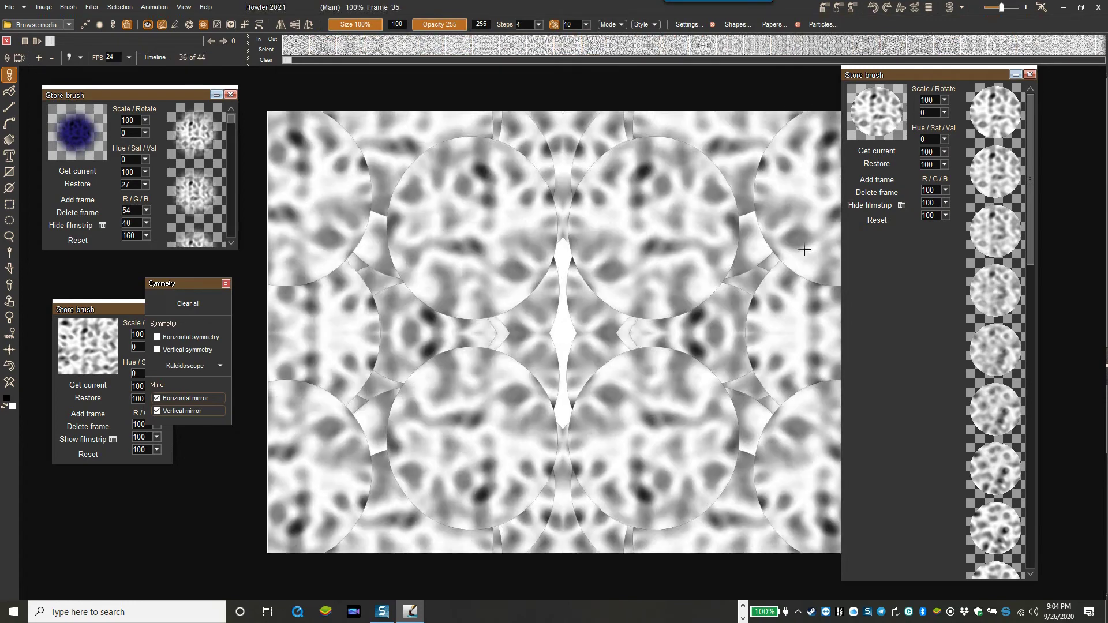
pyautogui.press('space')
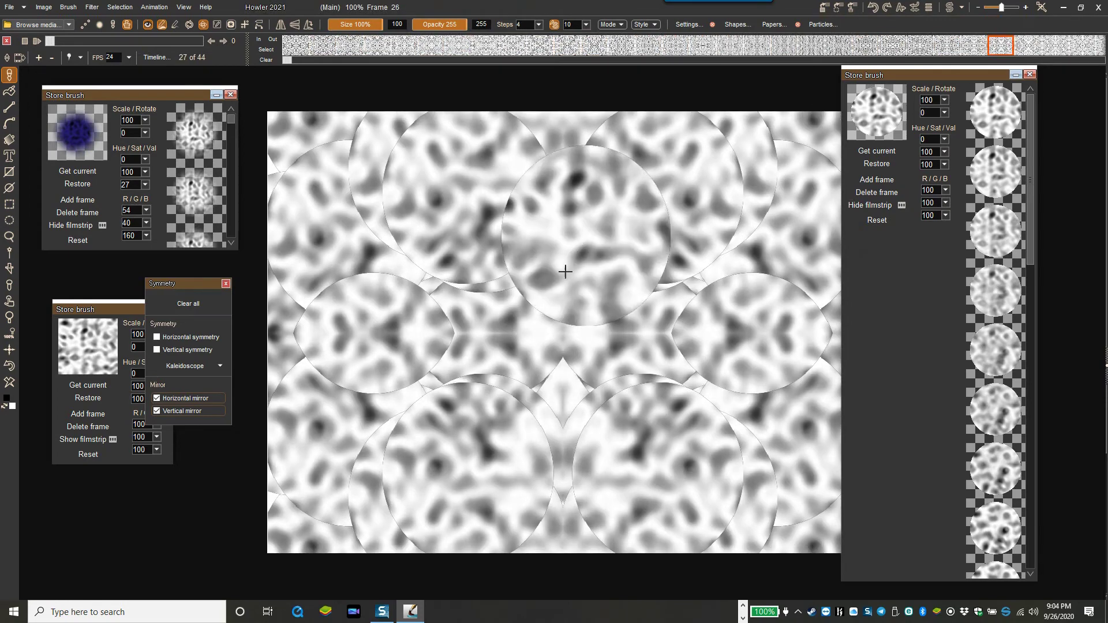
# Play the animation, stop it at frame 12, and close the Symmetry settings
pyautogui.click(37, 42)
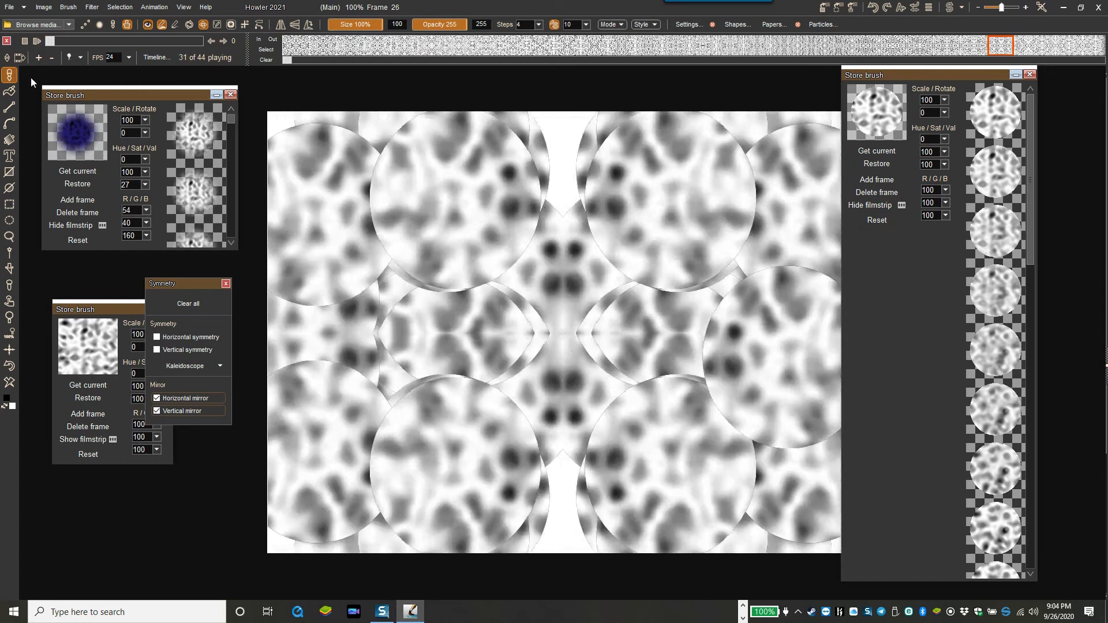
pyautogui.click(91, 42)
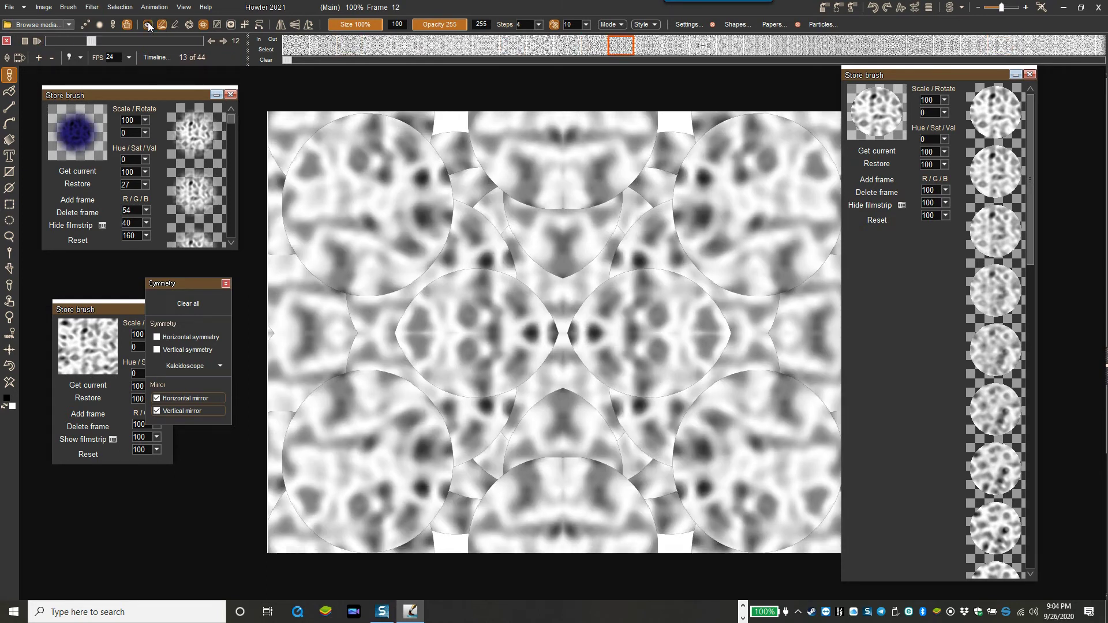
pyautogui.click(246, 26)
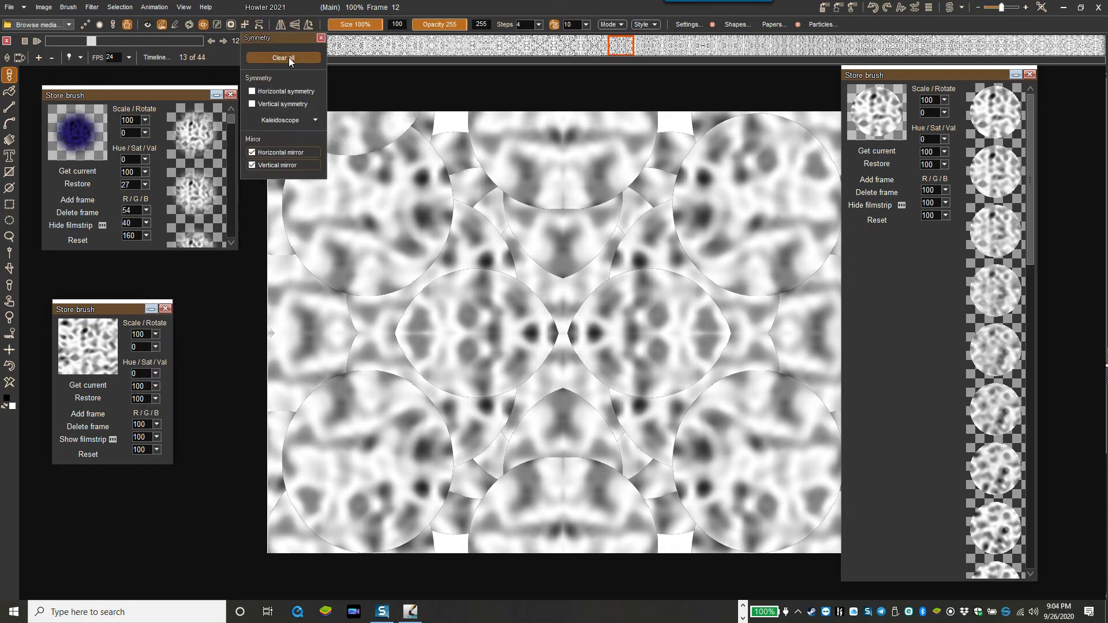
pyautogui.click(321, 39)
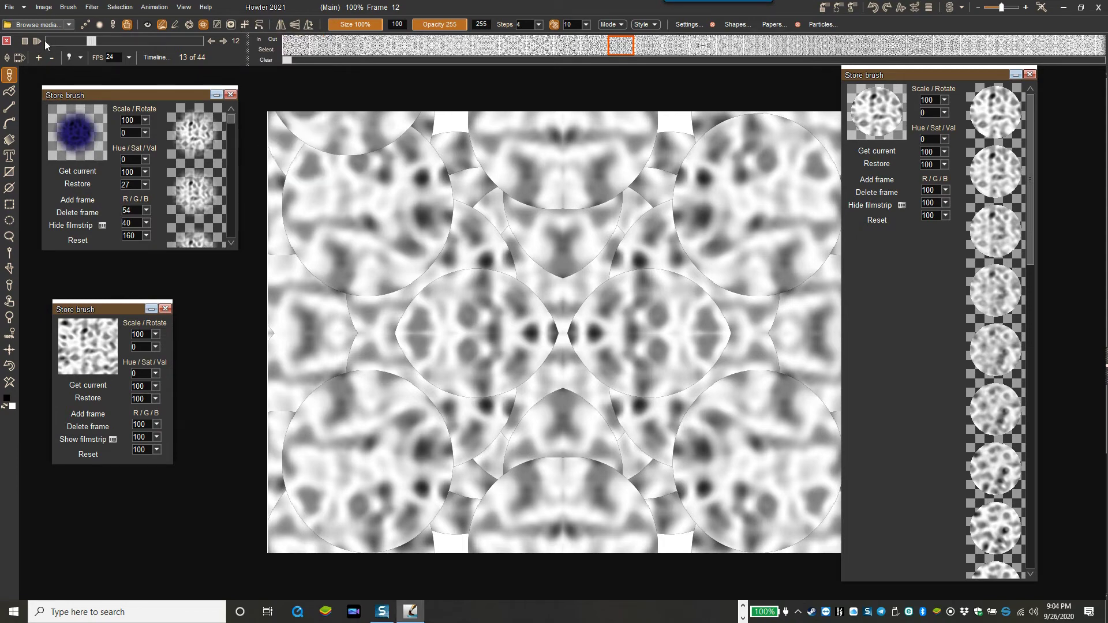
# Replay the animation, stop at frame 22, and step forward one frame
pyautogui.click(41, 44)
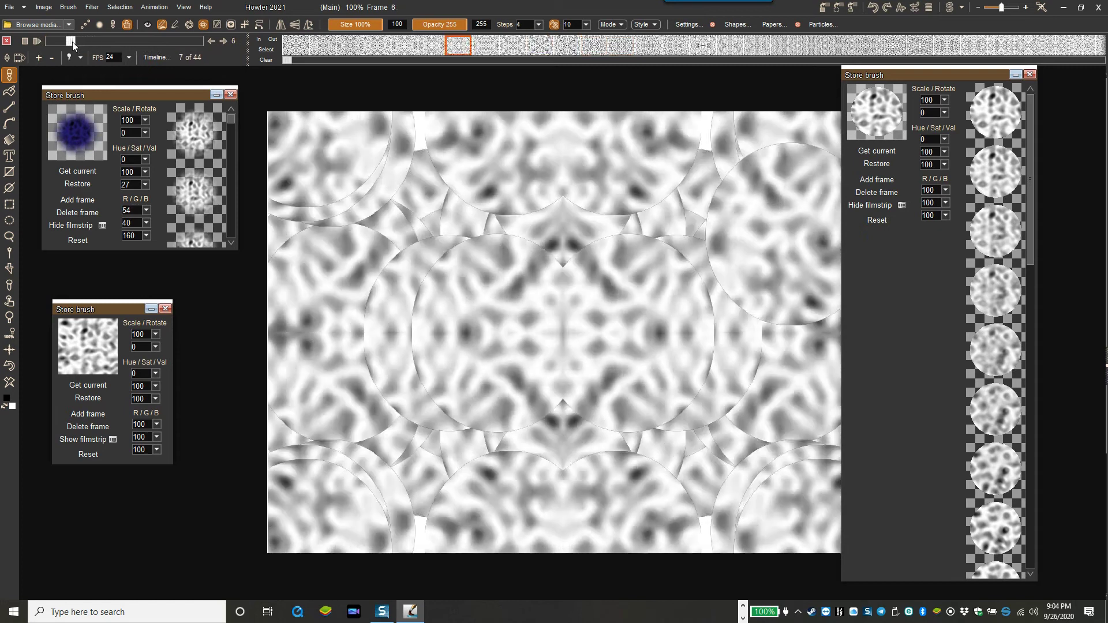
pyautogui.click(127, 42)
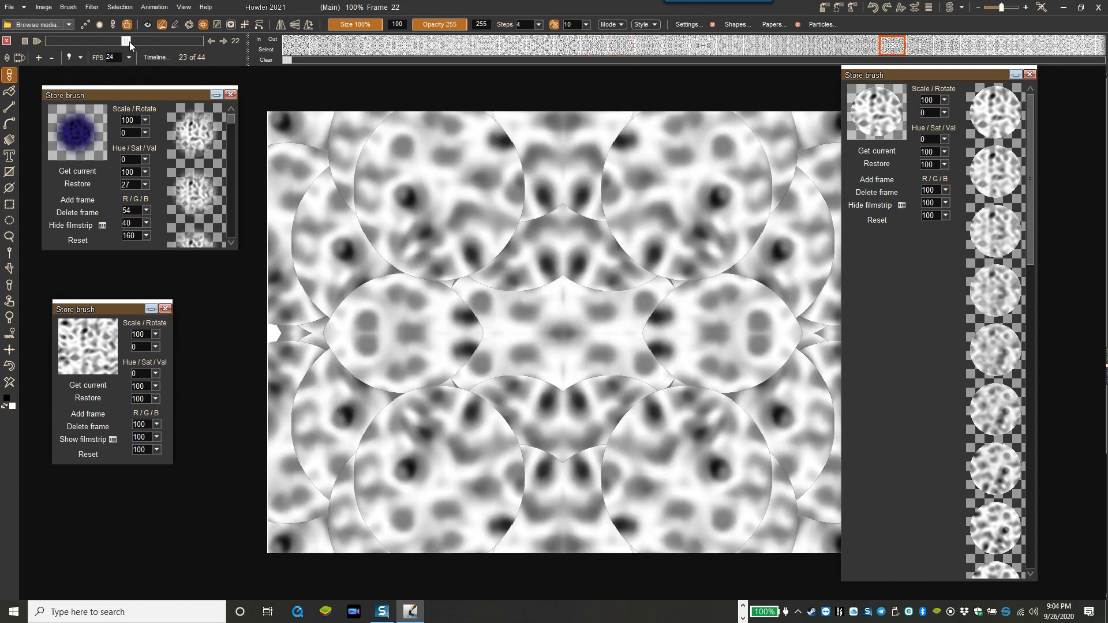
pyautogui.press('Right')
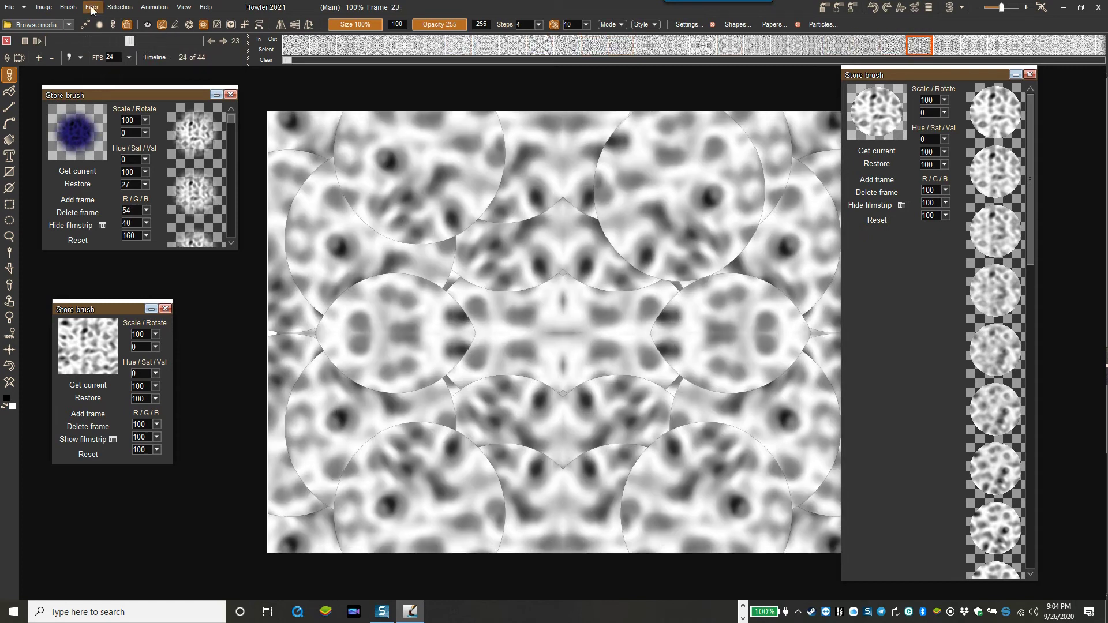
# Resize the 44-frame animation to a 512 × 512 square in the Image size dialog
pyautogui.click(43, 8)
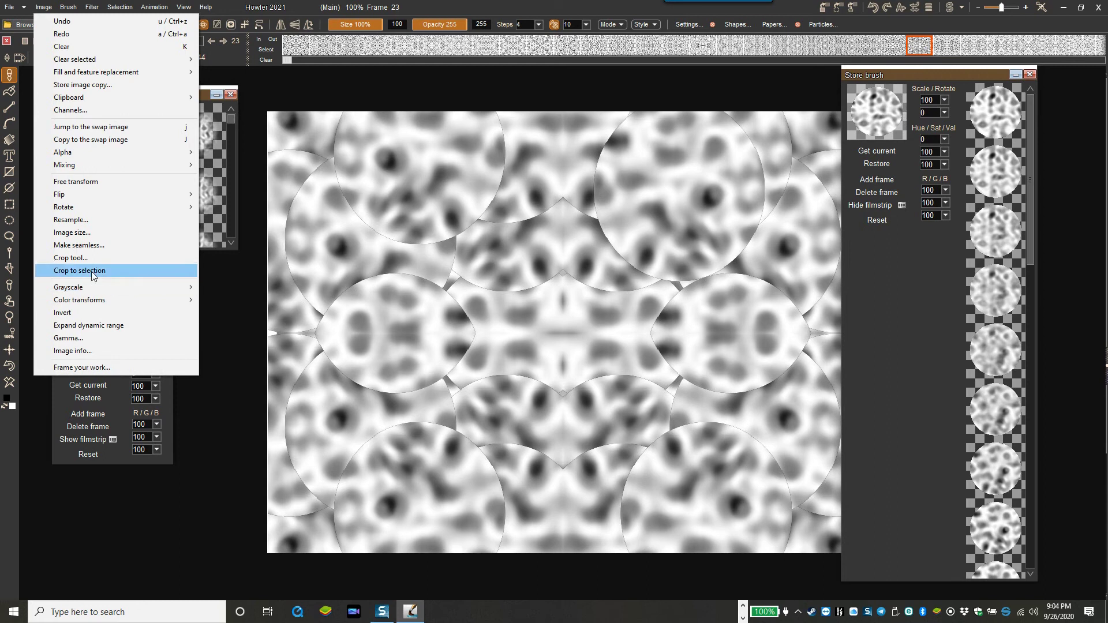
pyautogui.click(72, 232)
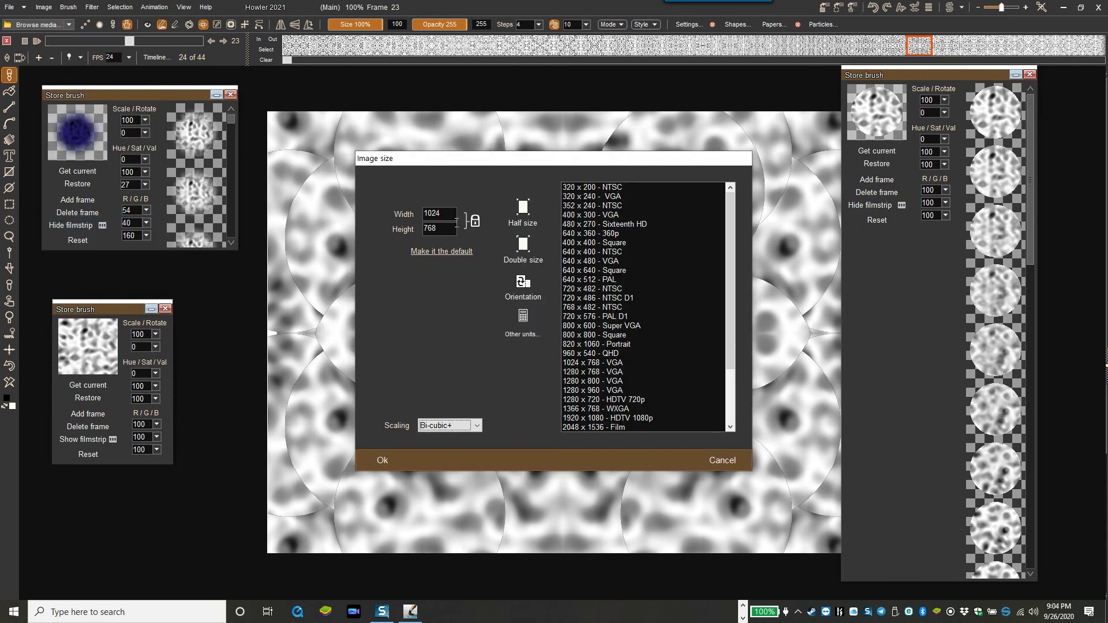
pyautogui.write('512')
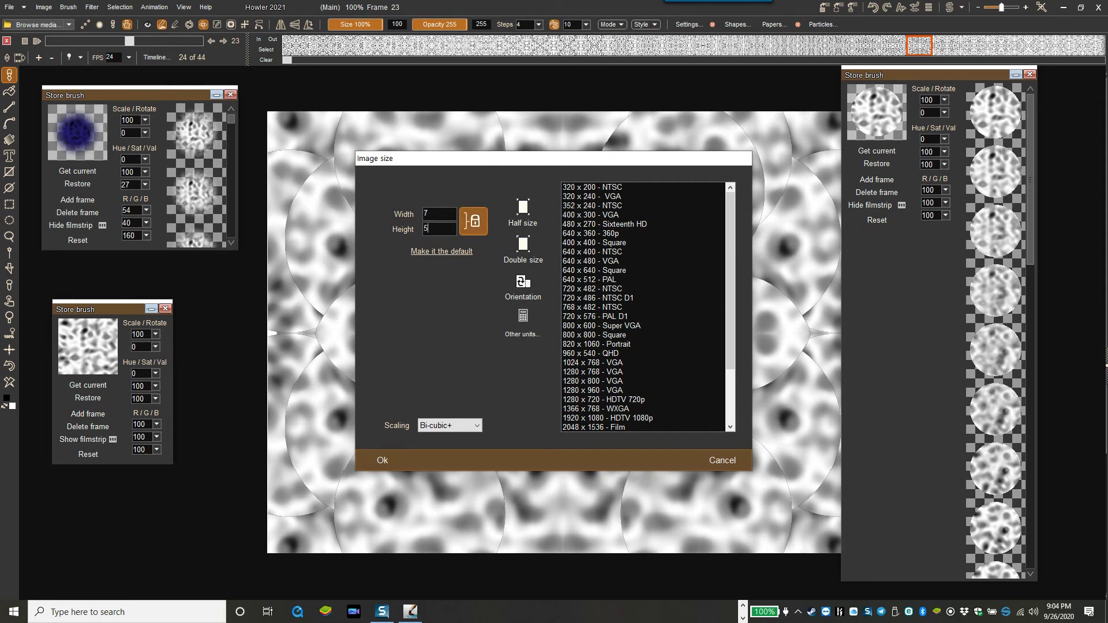
pyautogui.write('12')
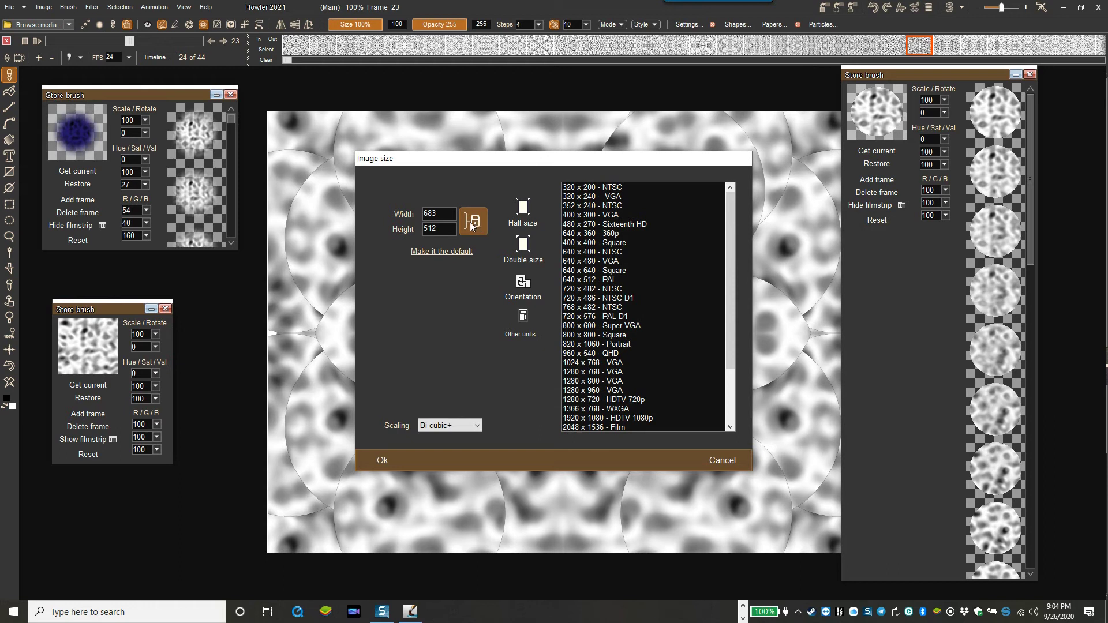
pyautogui.doubleClick(438, 214)
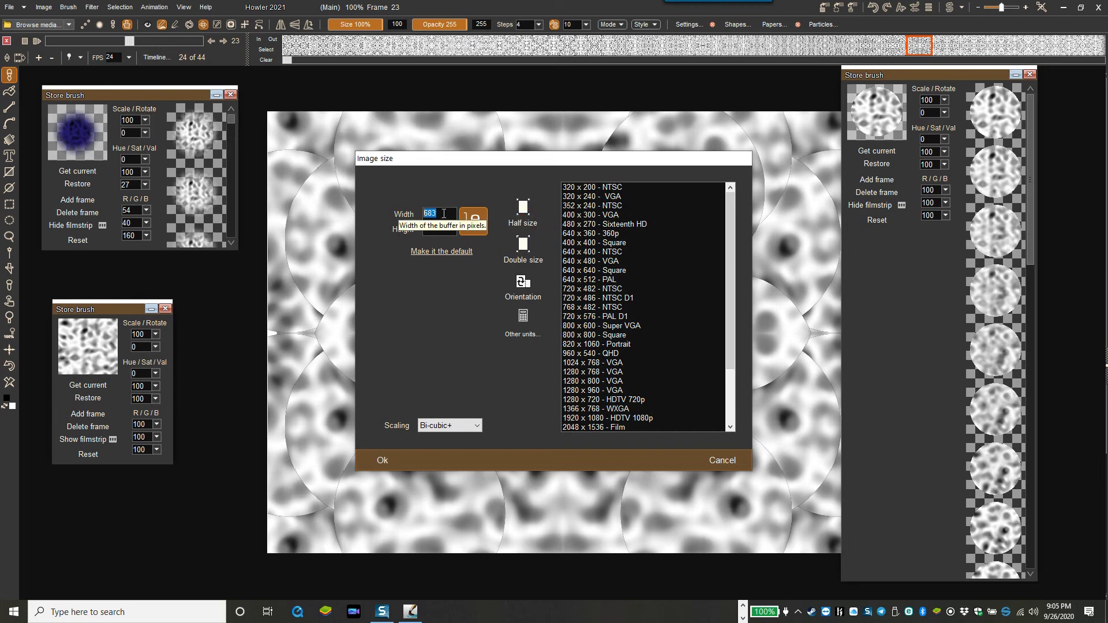
pyautogui.click(615, 243)
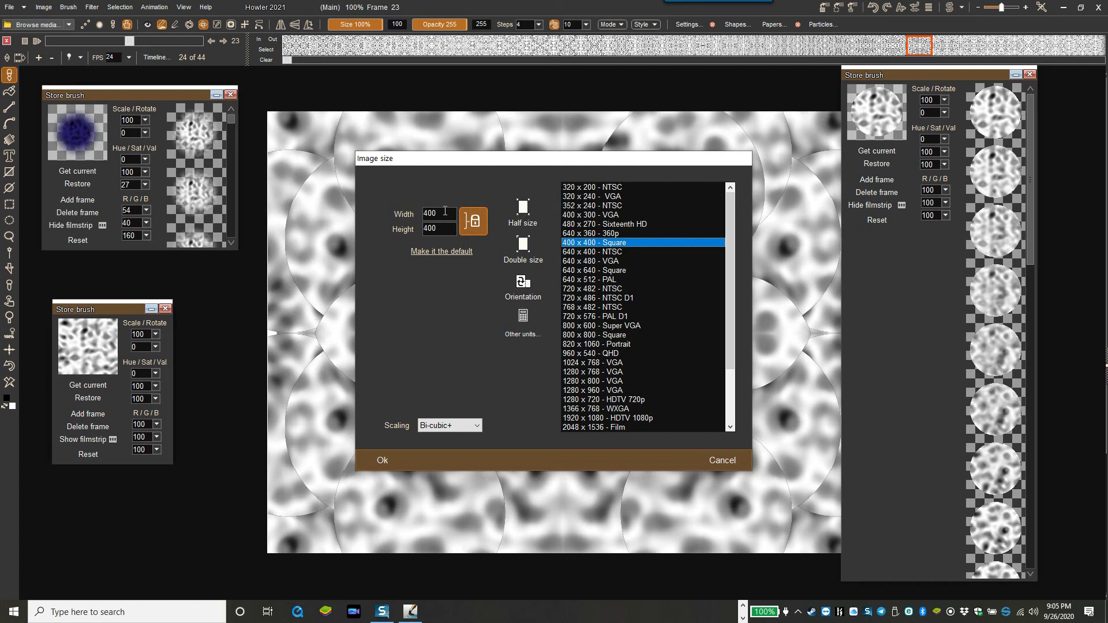
pyautogui.moveTo(445, 211); pyautogui.dragTo(406, 213)
pyautogui.write('512')
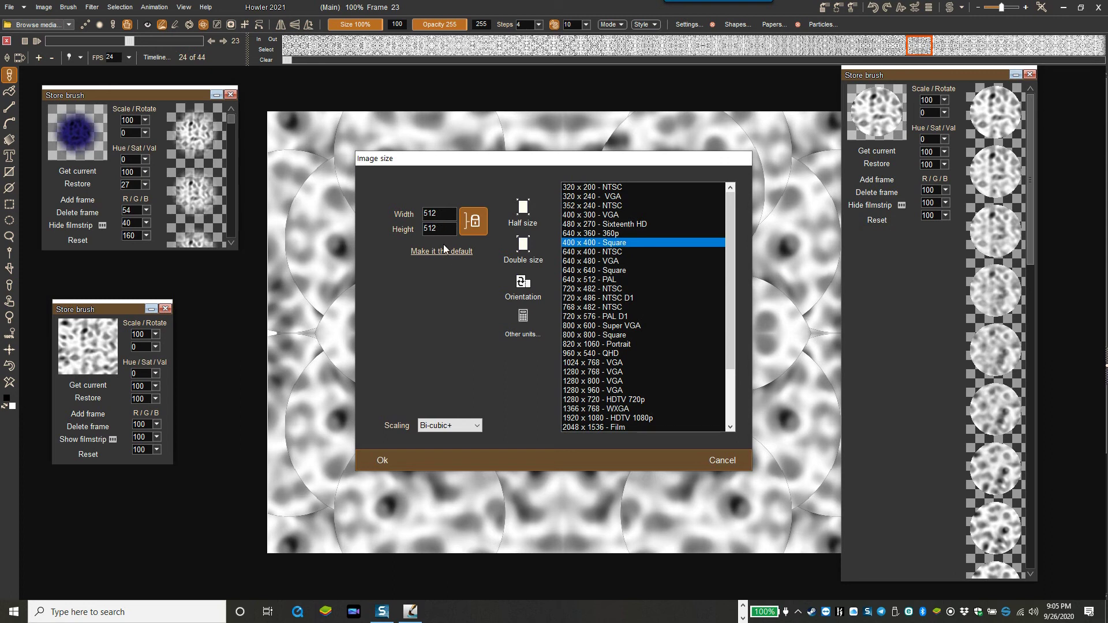
pyautogui.click(383, 460)
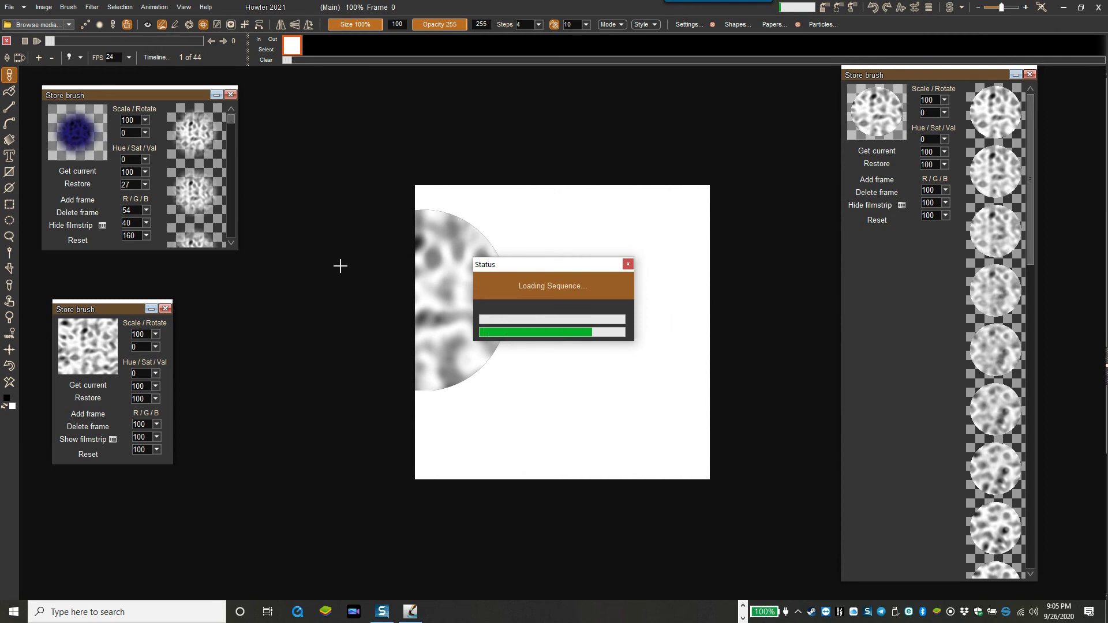
# Preview the resized animation, then apply the Tunnel filter (shift x 4, y 2) and play it
pyautogui.click(38, 41)
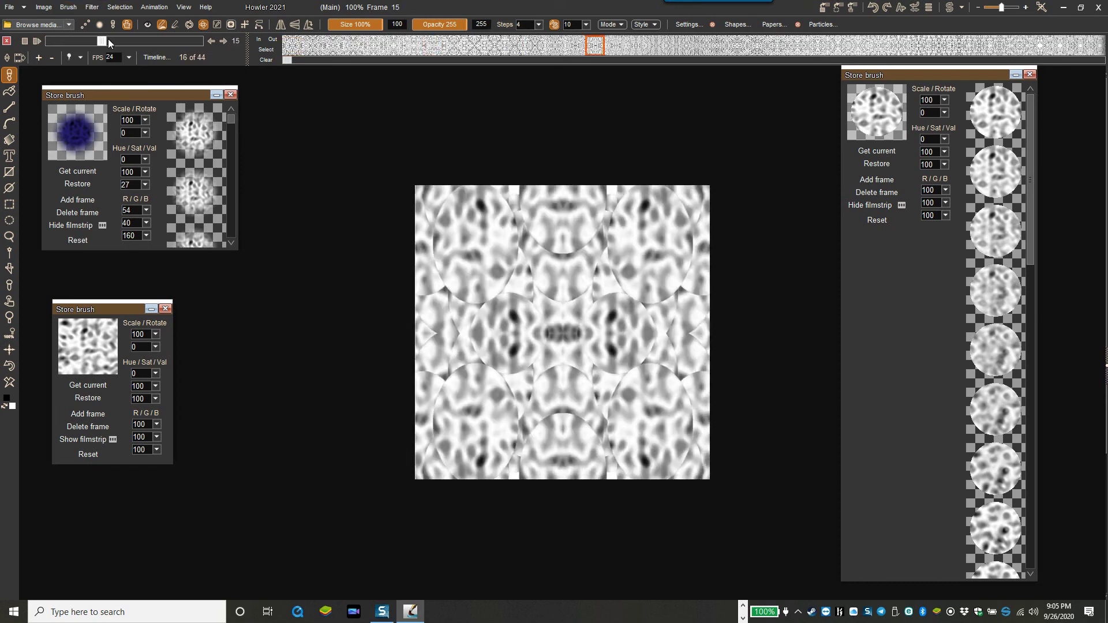
pyautogui.moveTo(110, 42); pyautogui.dragTo(78, 42)
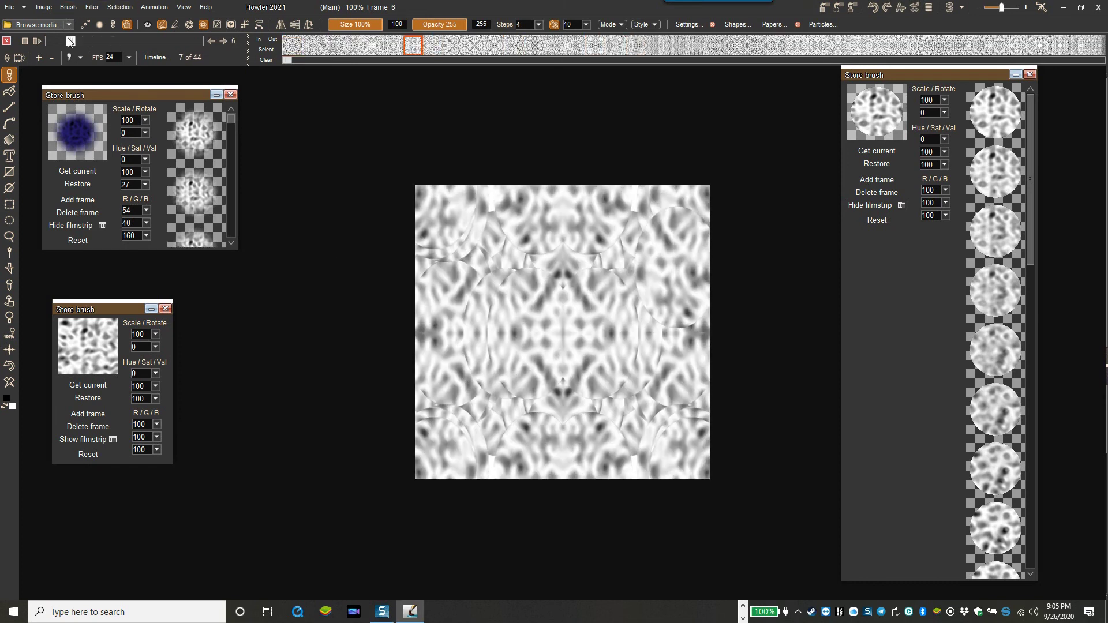
pyautogui.click(95, 10)
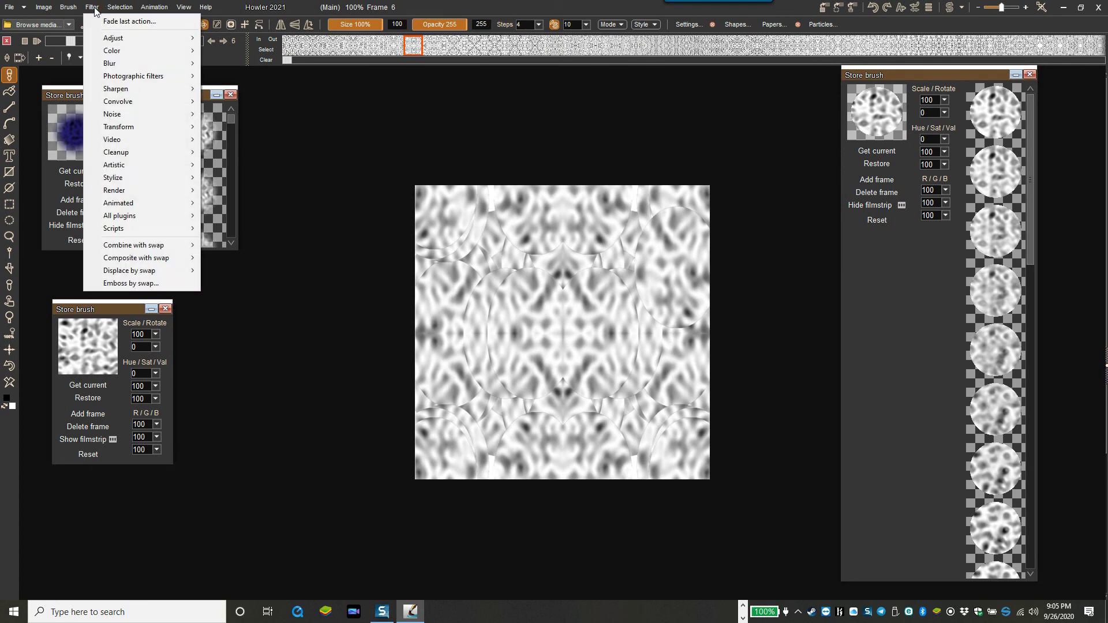
pyautogui.moveTo(132, 205)
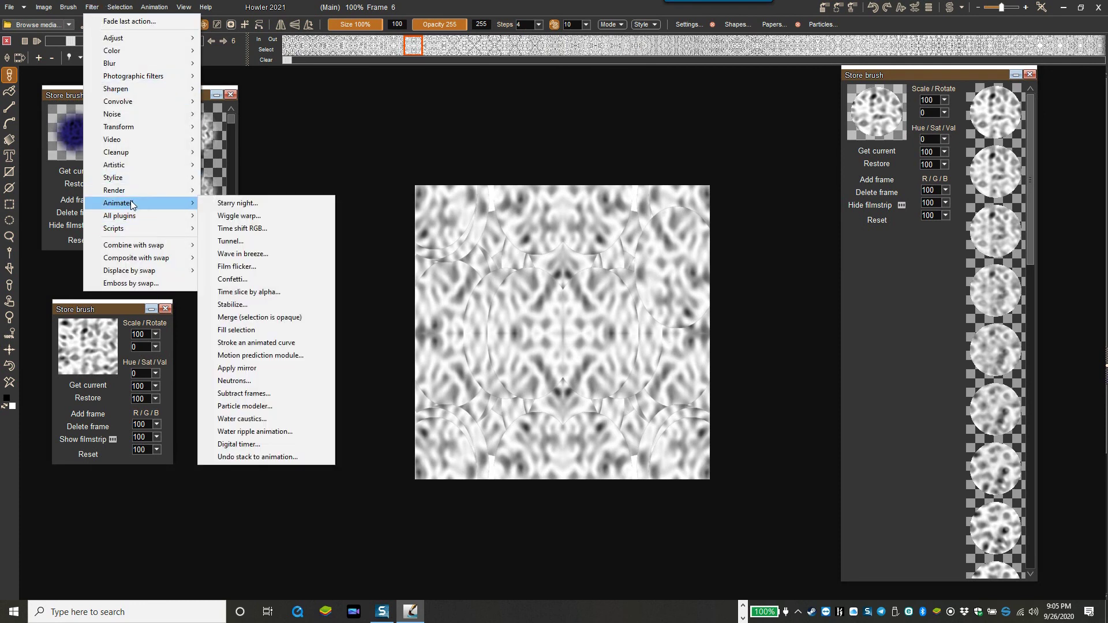
pyautogui.click(234, 243)
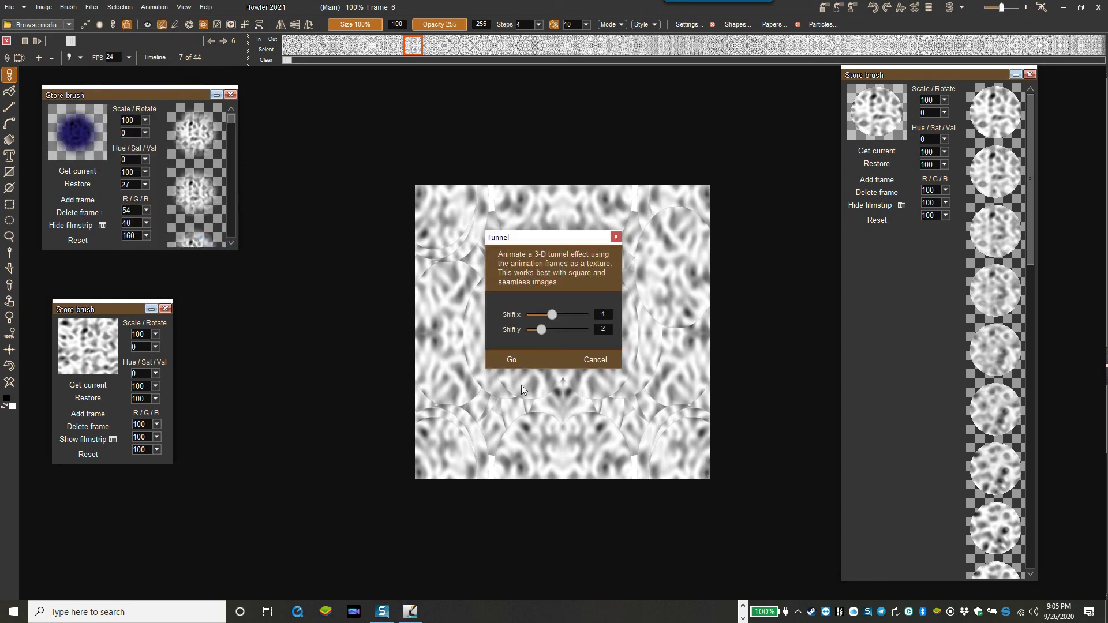
pyautogui.click(515, 360)
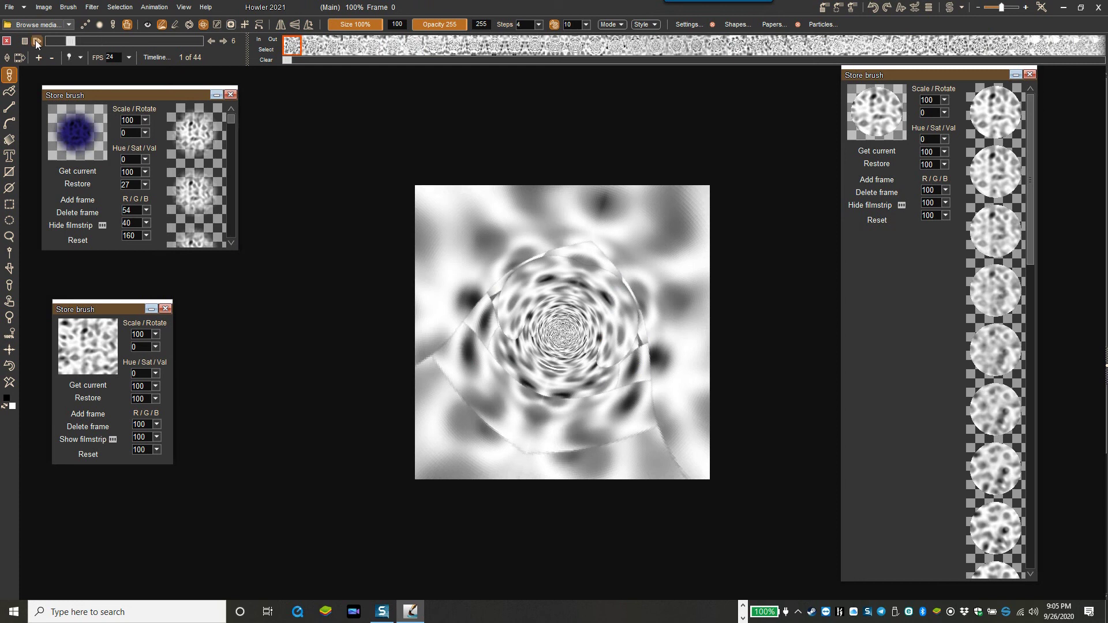
pyautogui.click(36, 42)
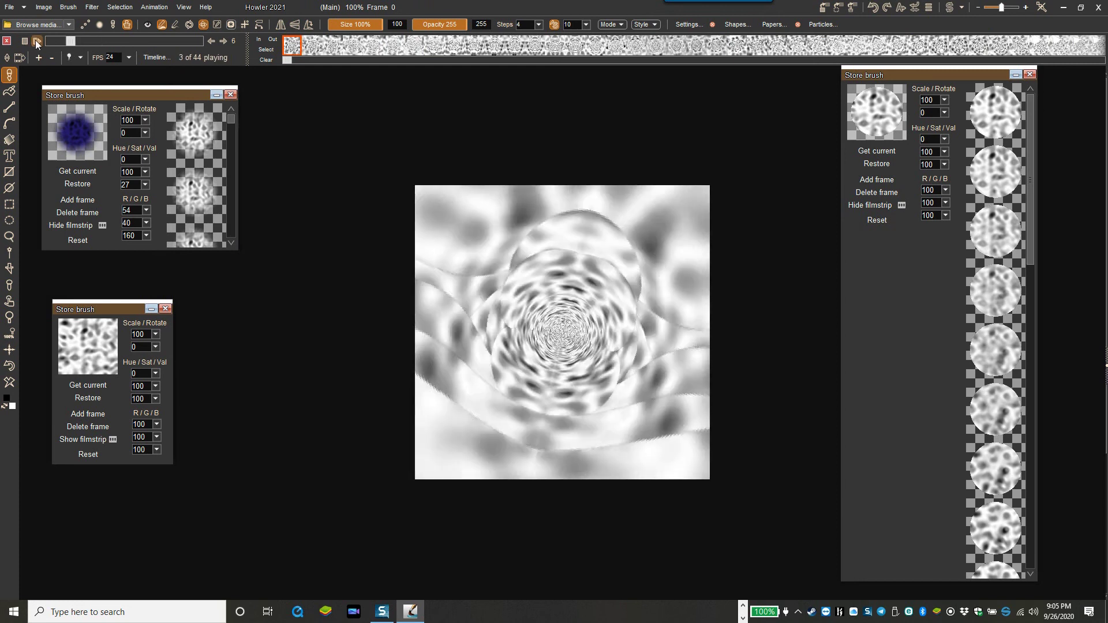